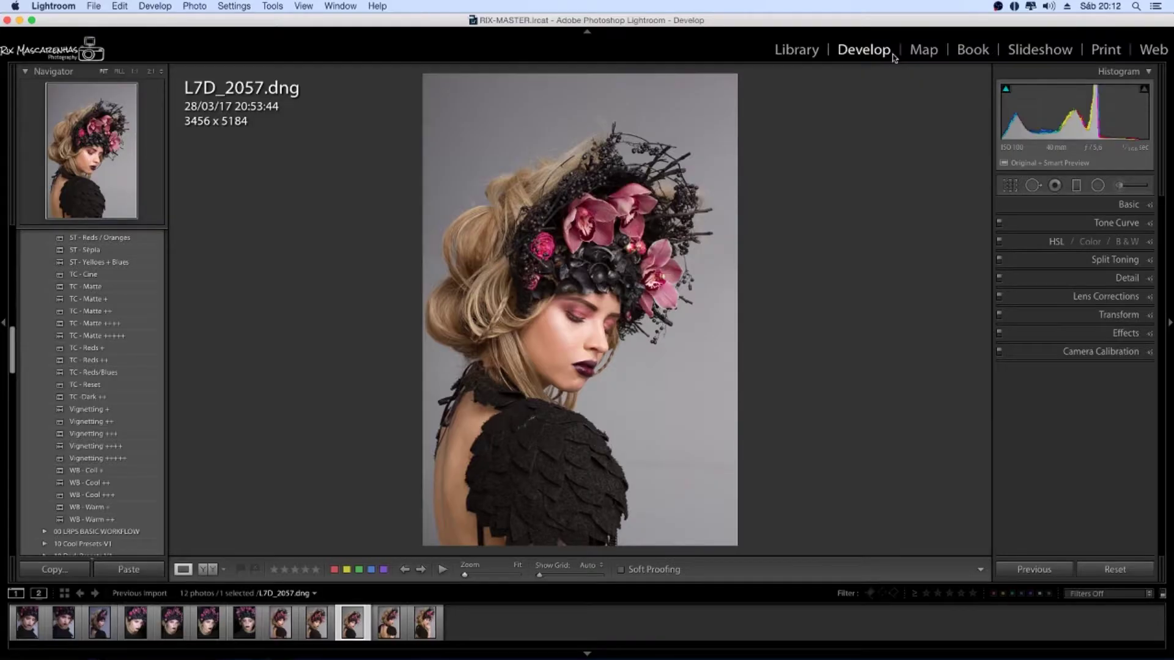
Scroll the Presets panel up to reveal the Base 01–13 presets.
scroll(107, 297, up, 5)
scroll(107, 297, up, 5)
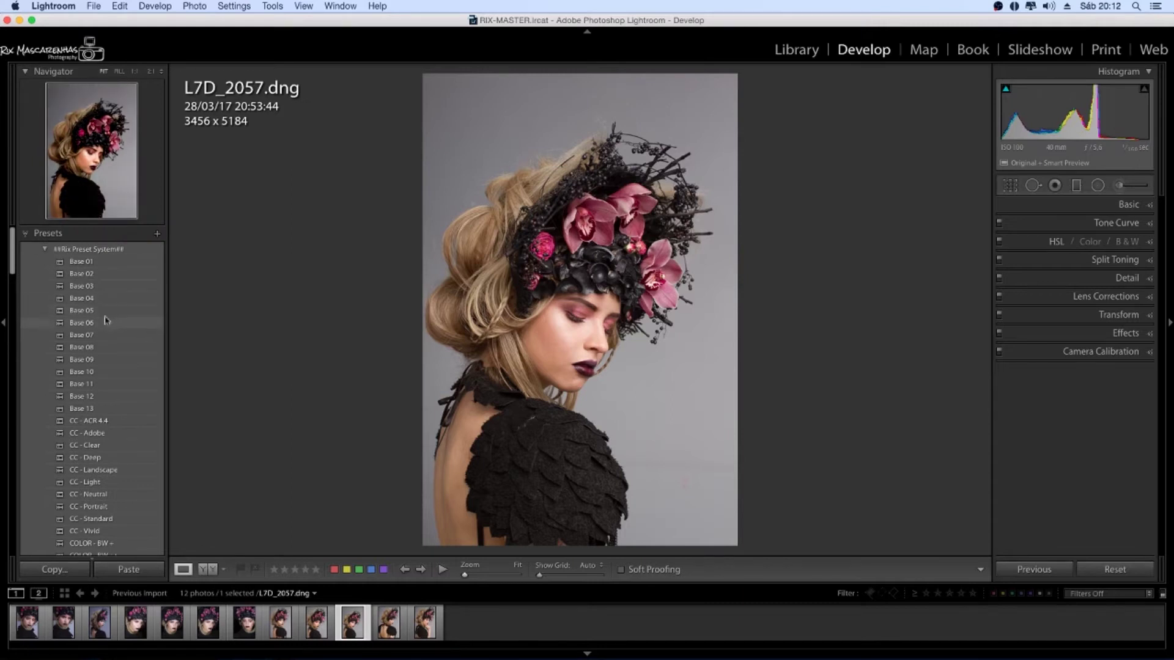
Try Base 07 and CC - Light, then settle on the COLOR - Oranges/Reds preset.
click(104, 336)
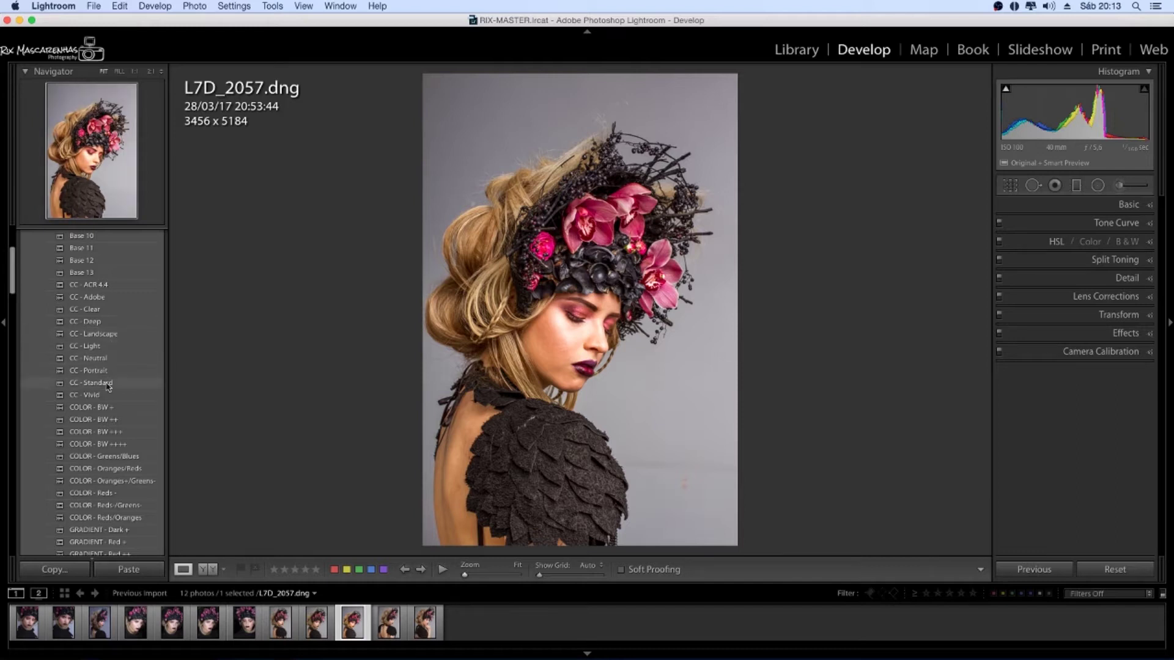
click(91, 346)
scroll(112, 418, down, 3)
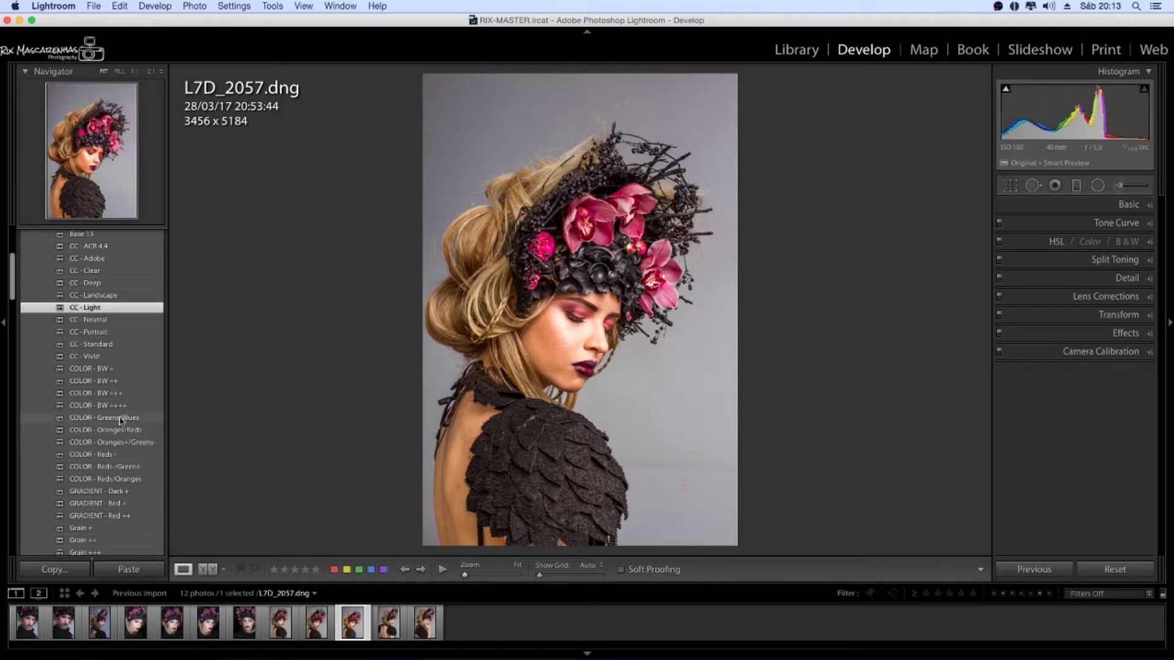
click(120, 430)
click(1114, 223)
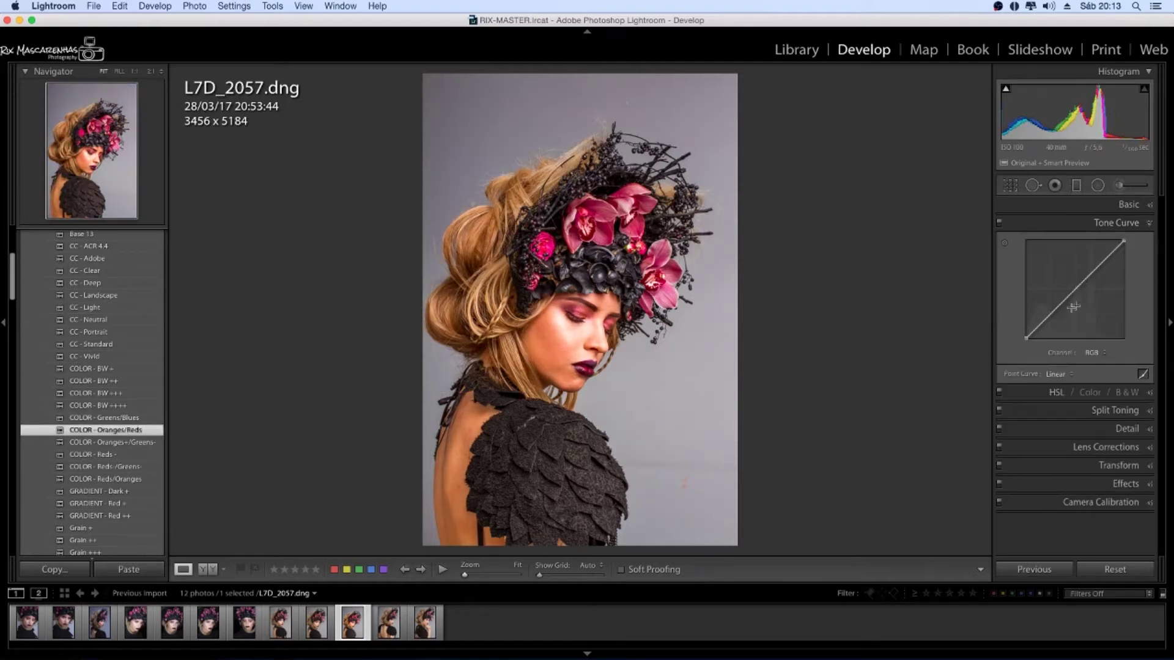
Lift an upper point and pull the shadow point down on the tone curve for contrast.
click(1095, 266)
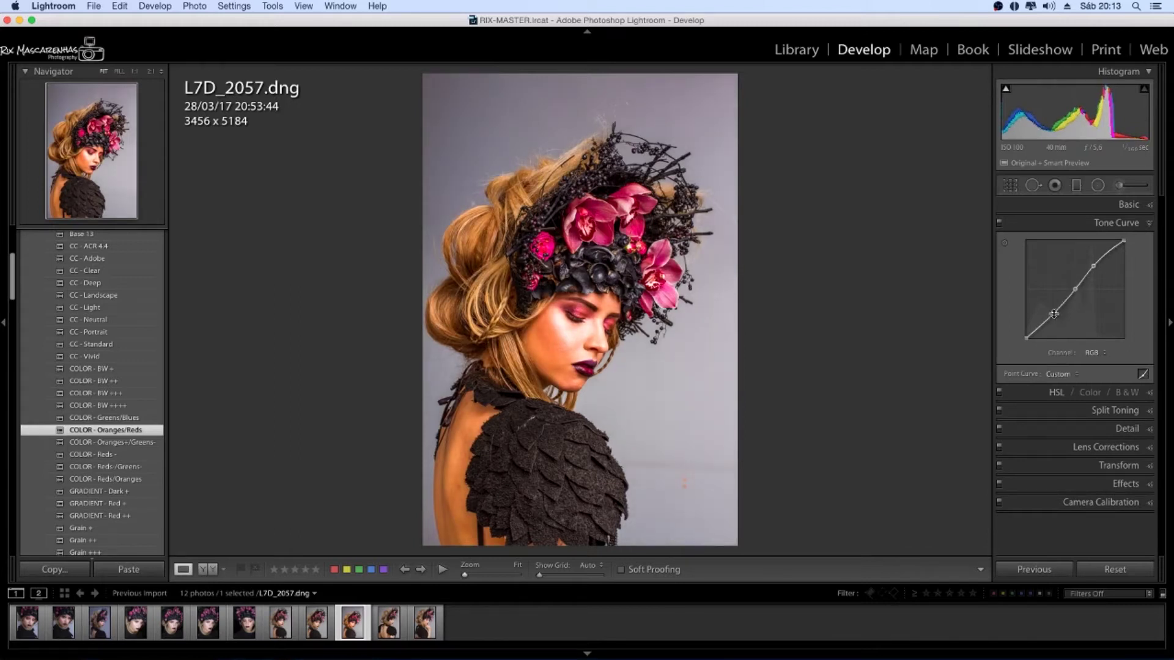
drag(1055, 313, 1053, 314)
drag(1093, 266, 1095, 264)
drag(1054, 313, 1051, 317)
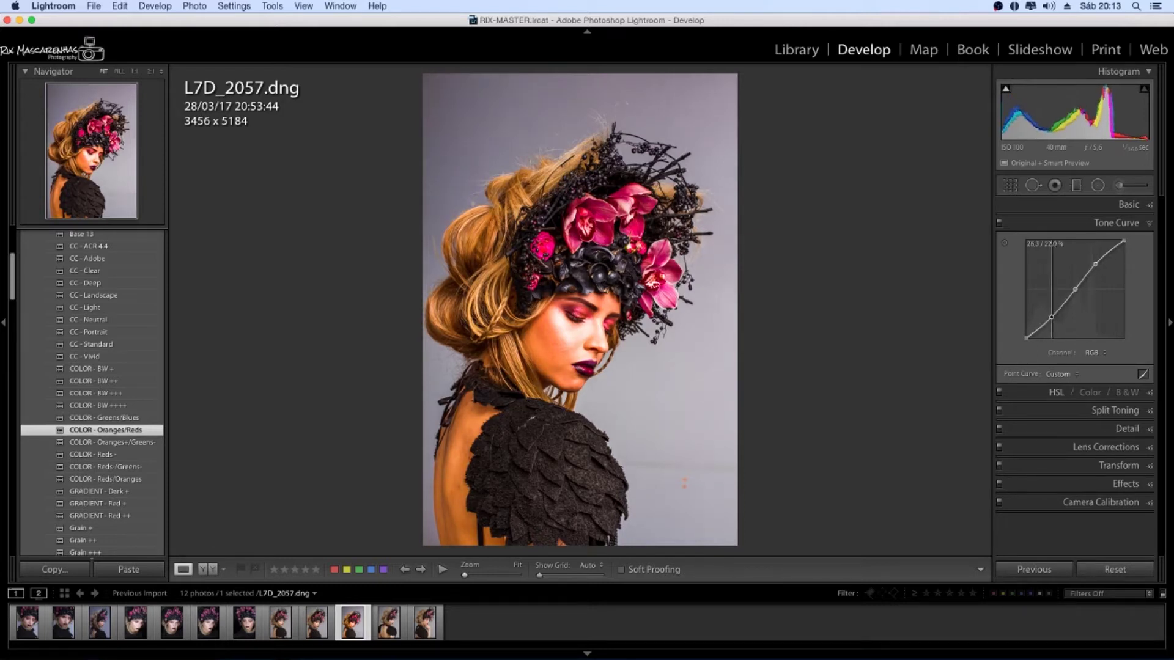
click(1101, 222)
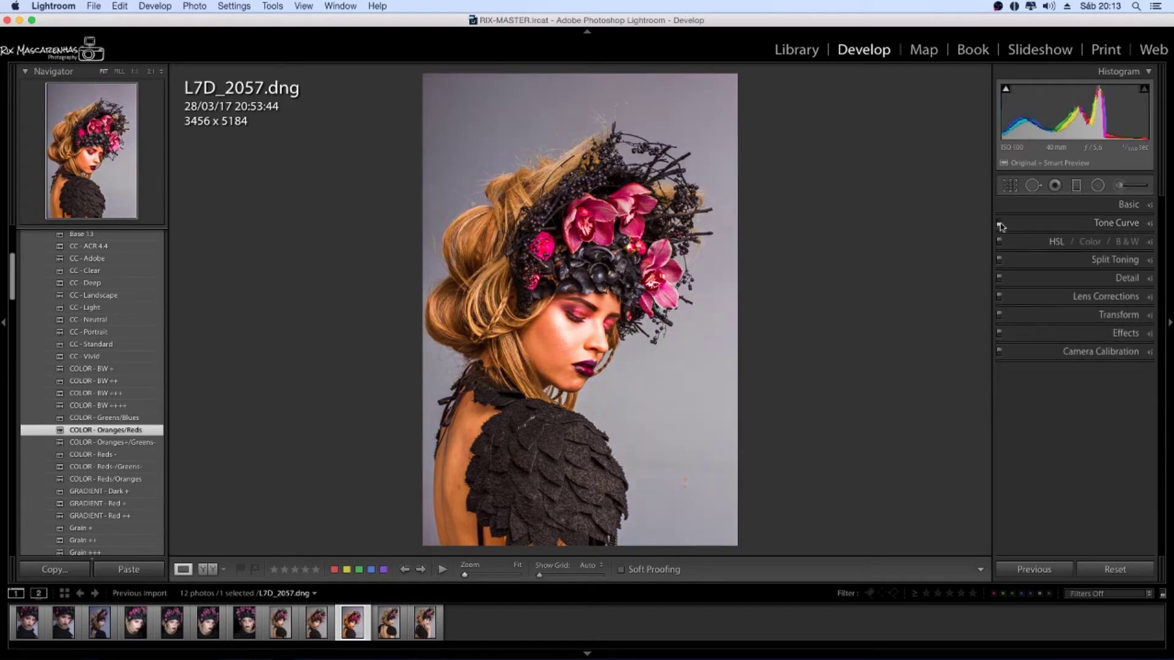
click(1094, 206)
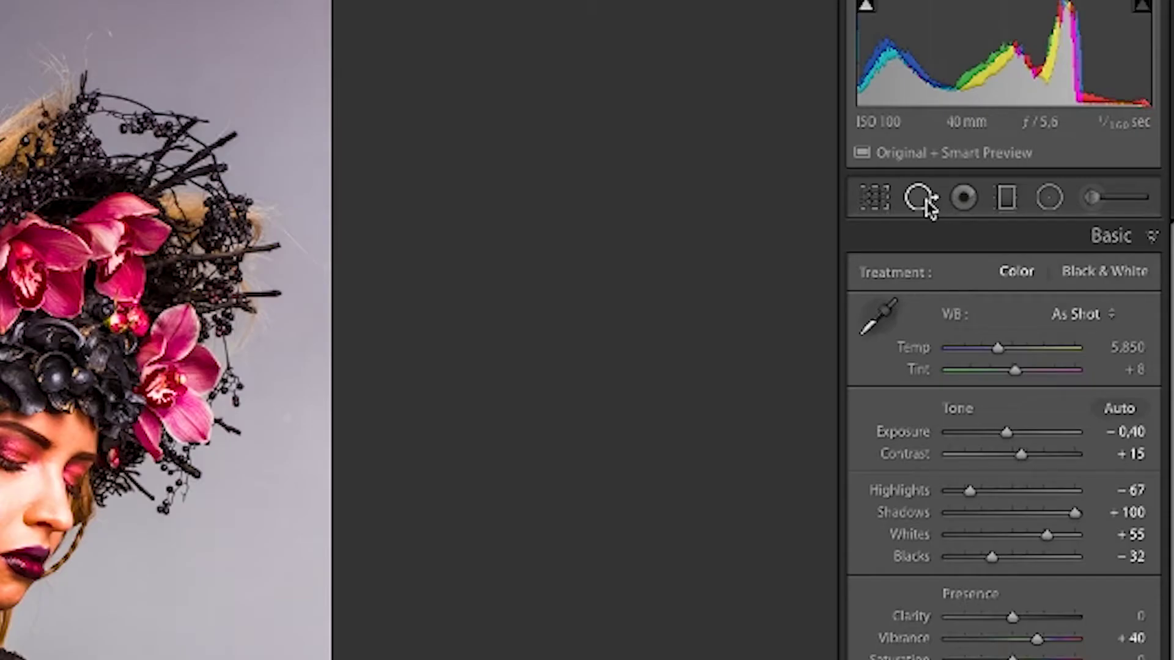
With Spot Removal, heal a backdrop spot, then zoom in and heal two blemishes on the back.
click(925, 201)
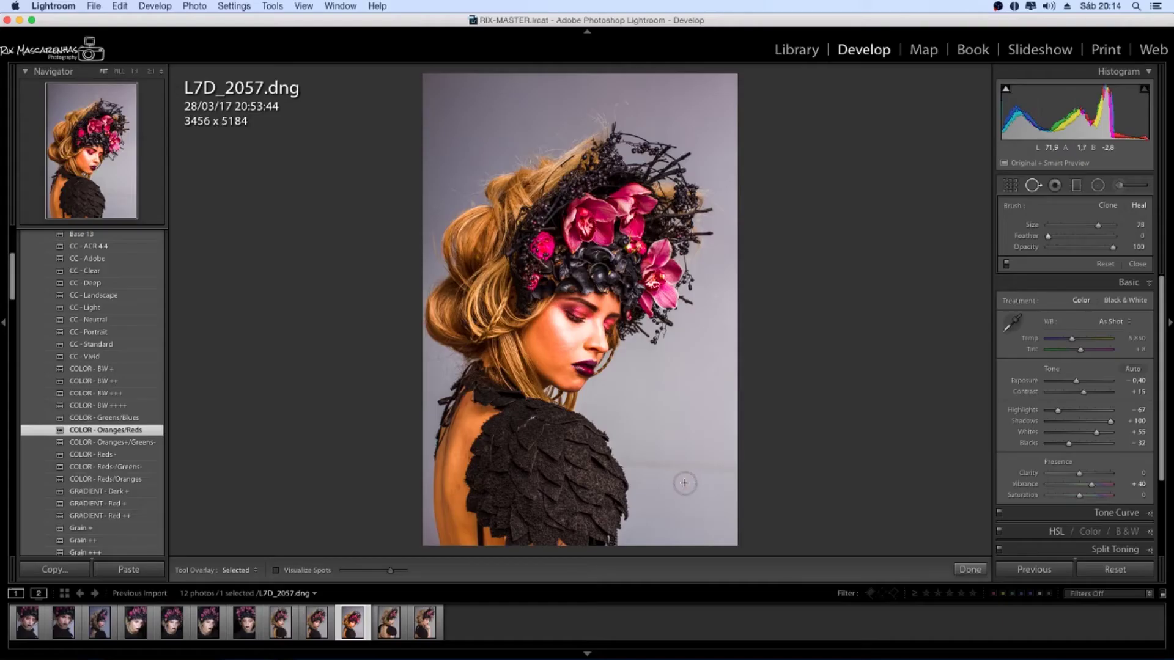
click(685, 483)
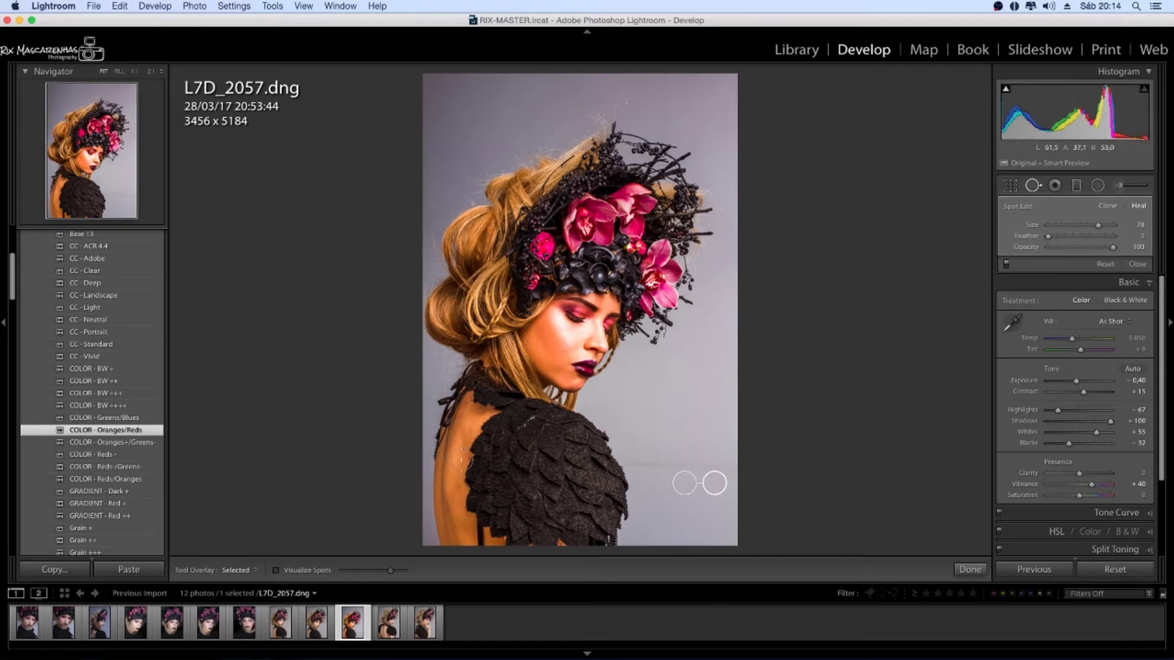
click(119, 71)
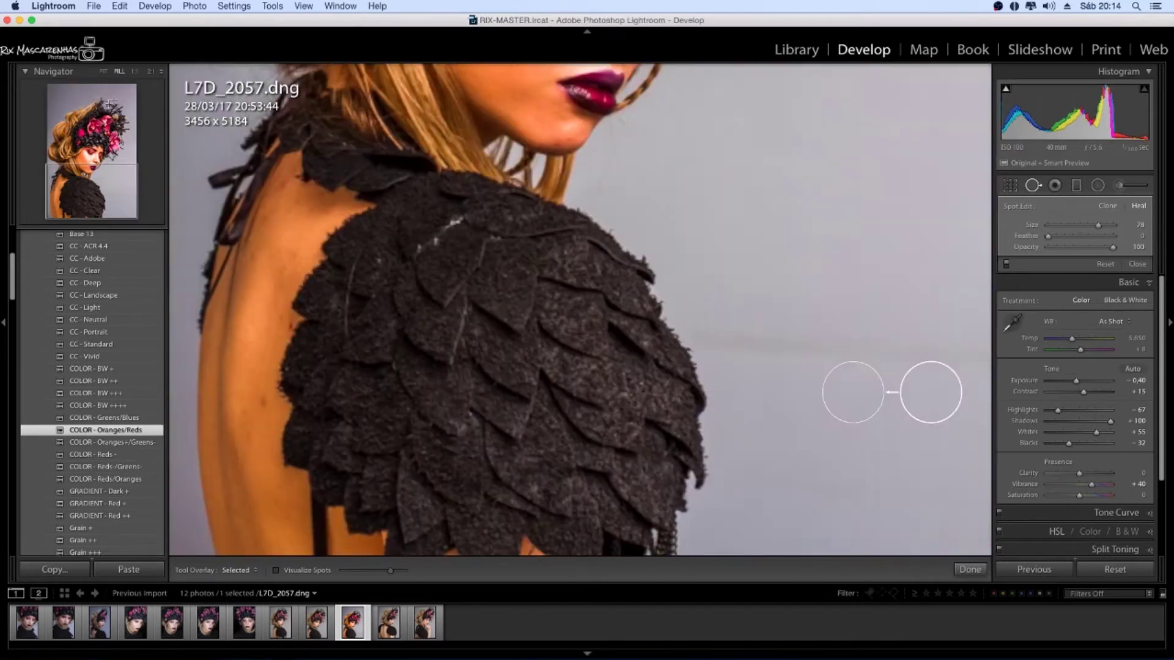
click(135, 71)
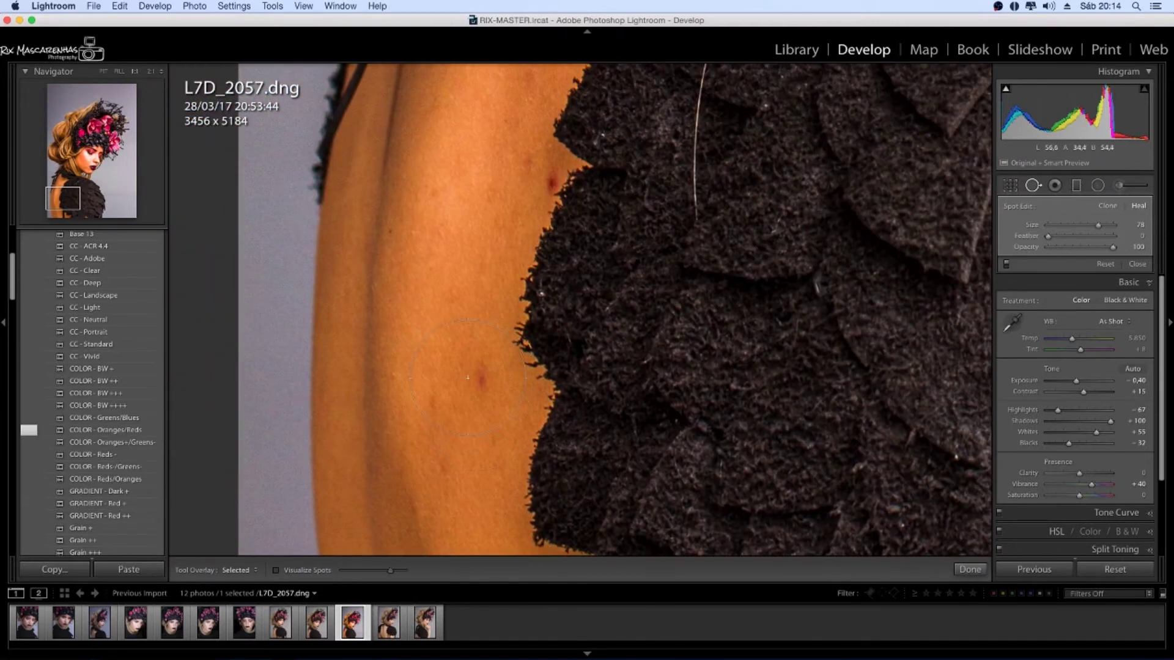
scroll(483, 383, down, 3)
click(483, 381)
click(554, 181)
Heal the shoulder mark and a chin blemish, then zoom back out to fit.
scroll(552, 183, down, 5)
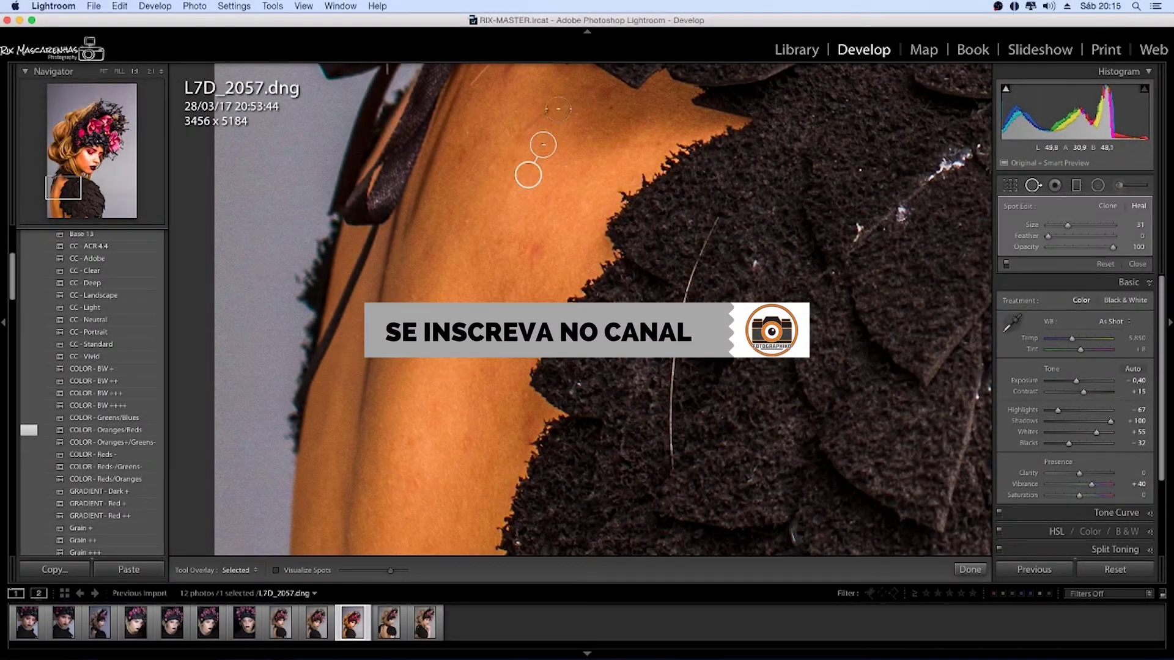
drag(554, 101, 517, 127)
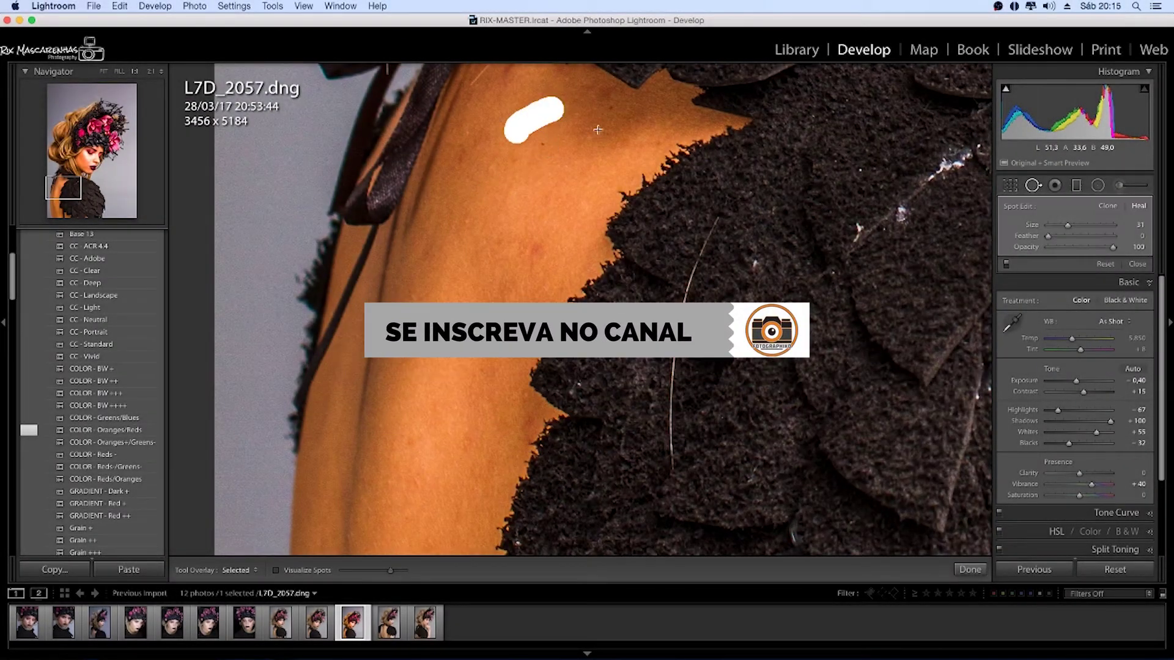
drag(612, 108, 569, 452)
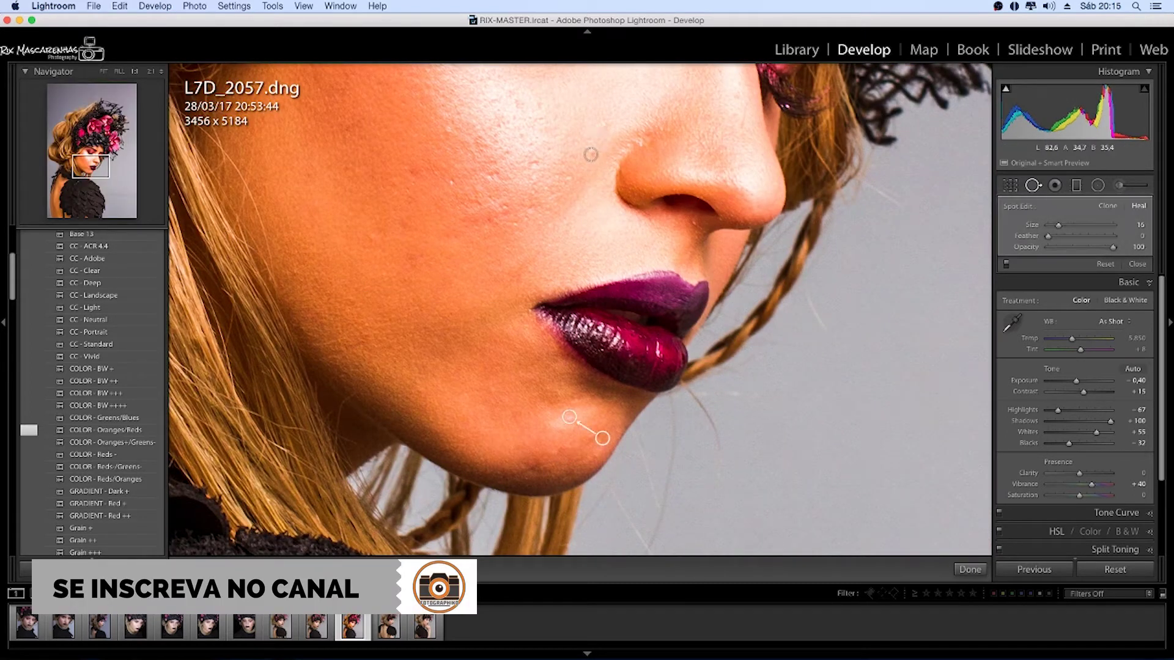
scroll(591, 154, up, 4)
click(453, 182)
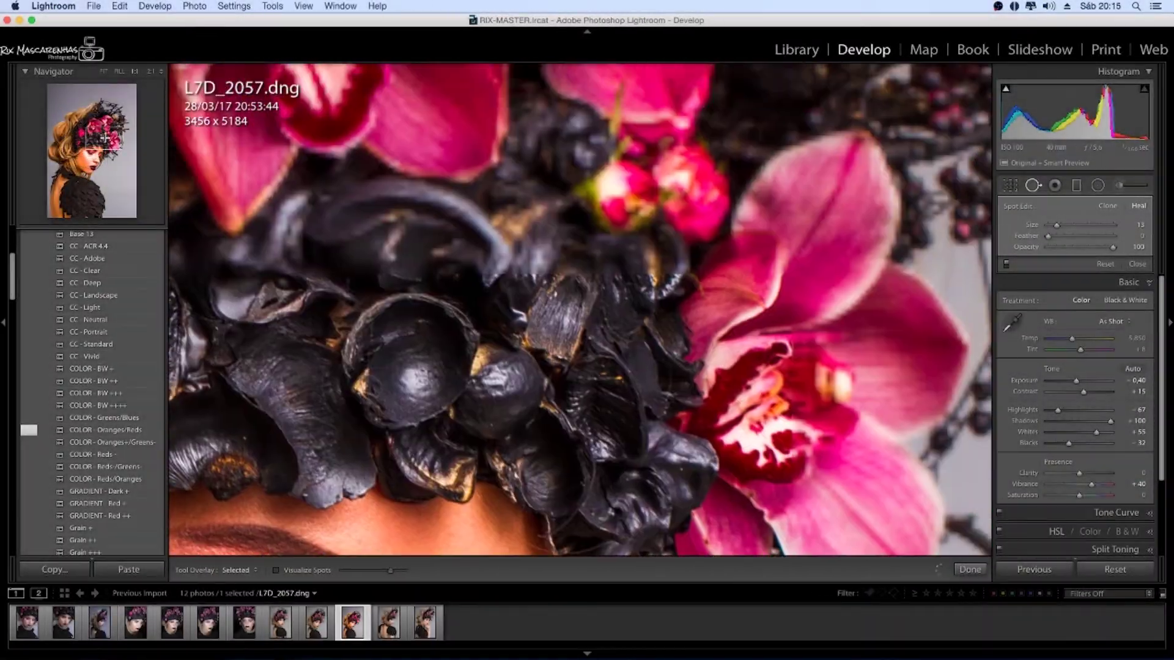
key(z)
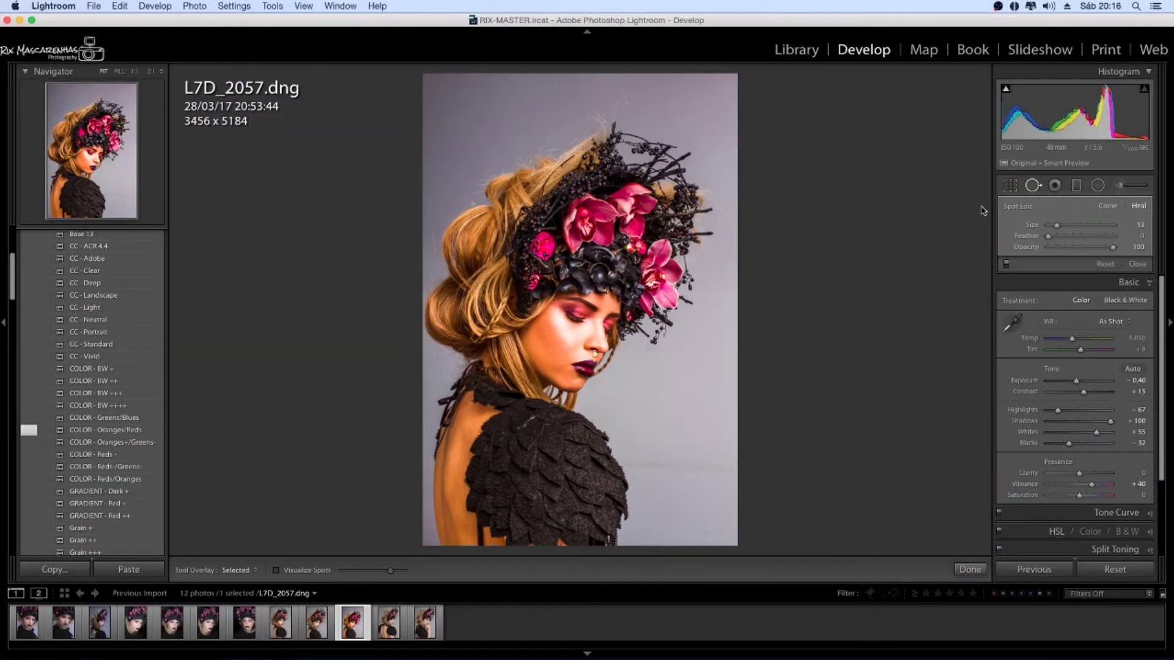
click(275, 571)
Use Visualize Spots to find and heal the dust spot beside the hair, then turn it off.
mouse_move(375, 573)
mouse_down()
mouse_move(341, 575)
mouse_move(408, 579)
mouse_up()
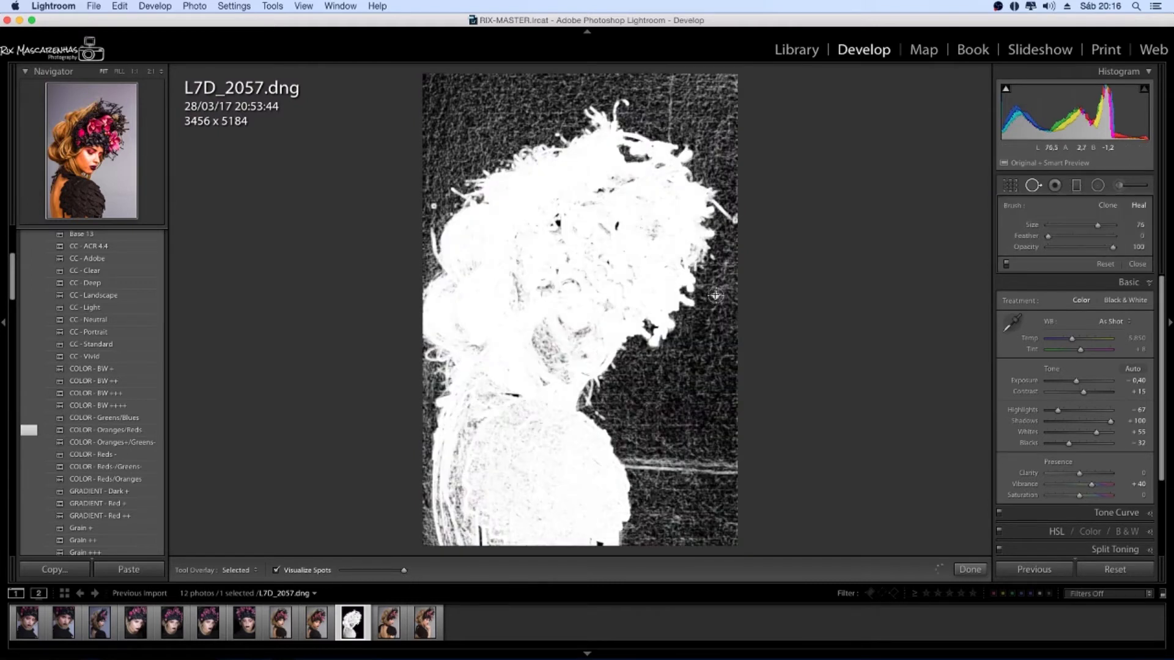
click(434, 206)
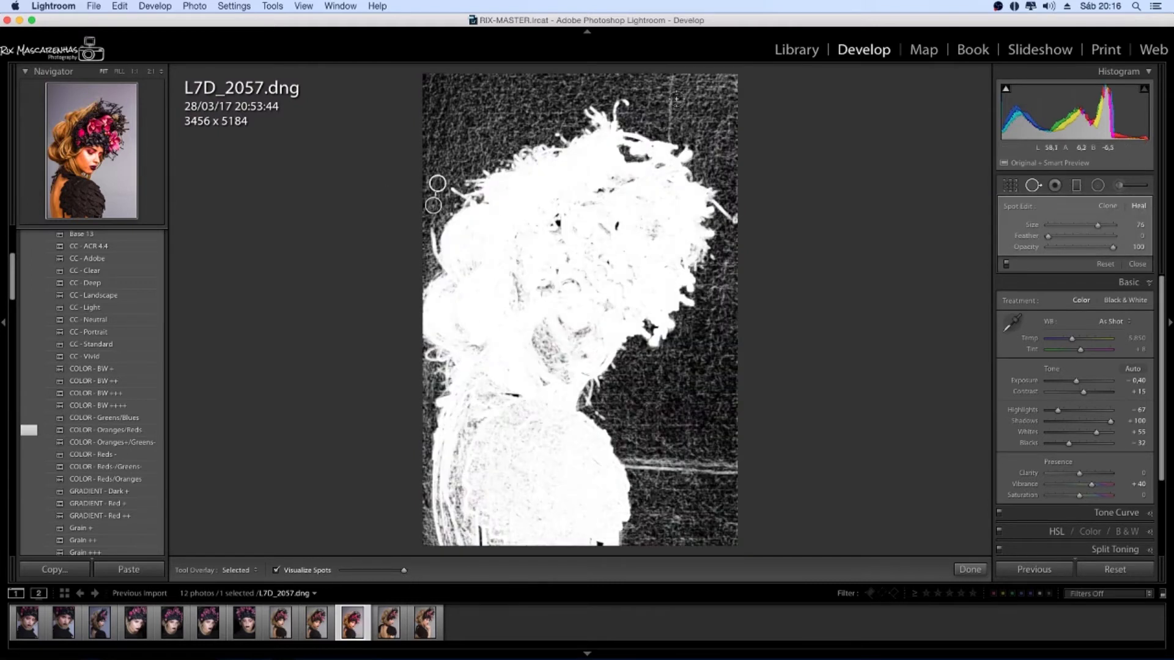
click(276, 571)
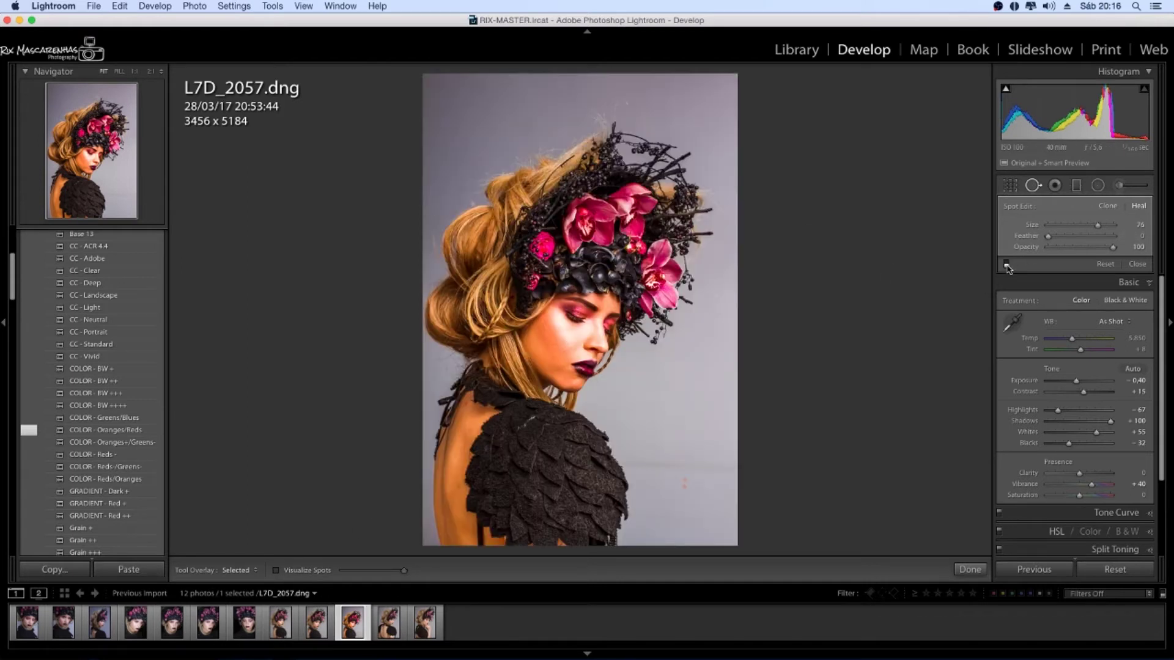
click(1077, 186)
Drag a diagonal graduated filter over the backdrop with lowered exposure, shifted tint and reduced saturation.
mouse_move(1075, 266)
mouse_down()
mouse_move(1053, 269)
mouse_move(1071, 278)
mouse_up()
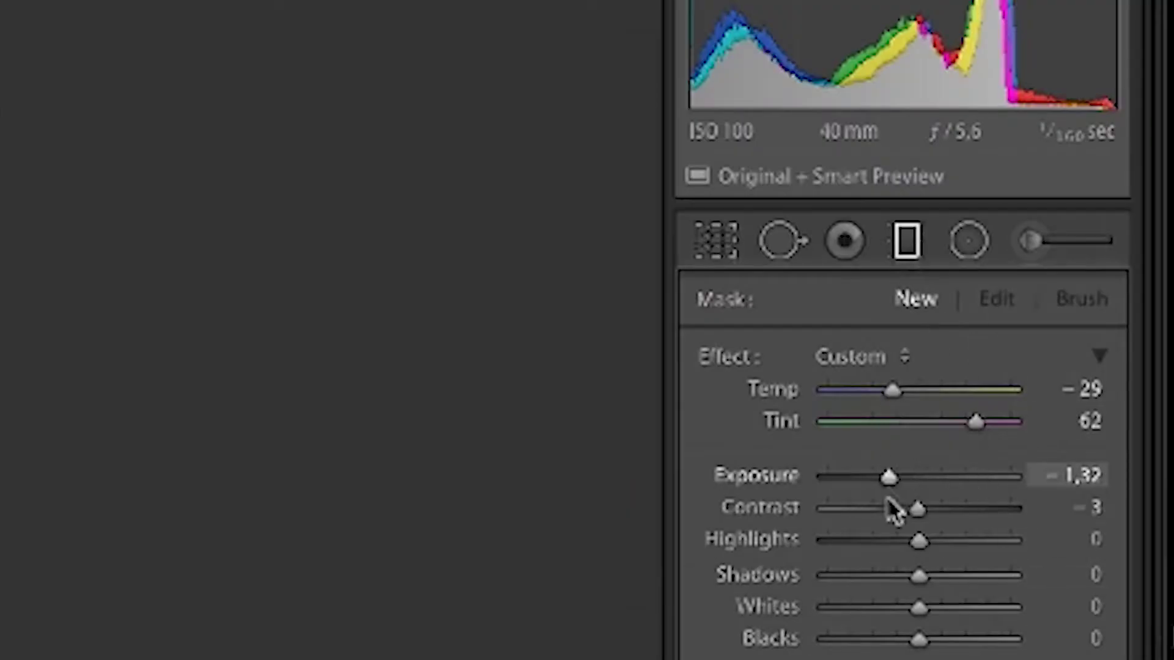
drag(890, 477, 885, 478)
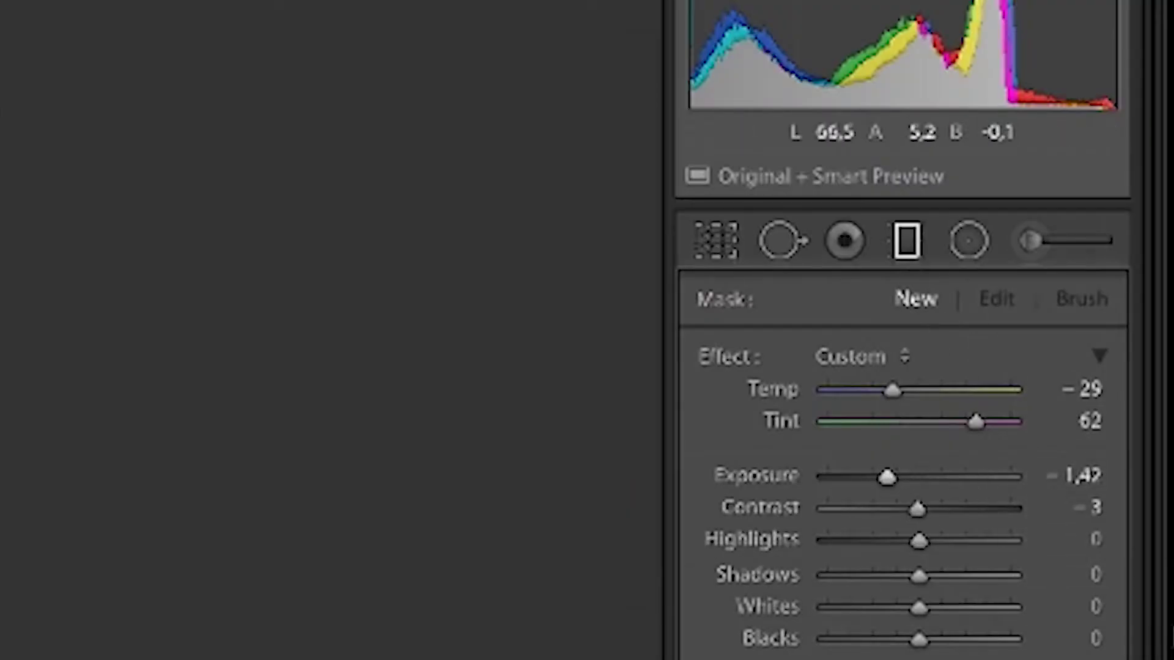
drag(688, 167, 384, 271)
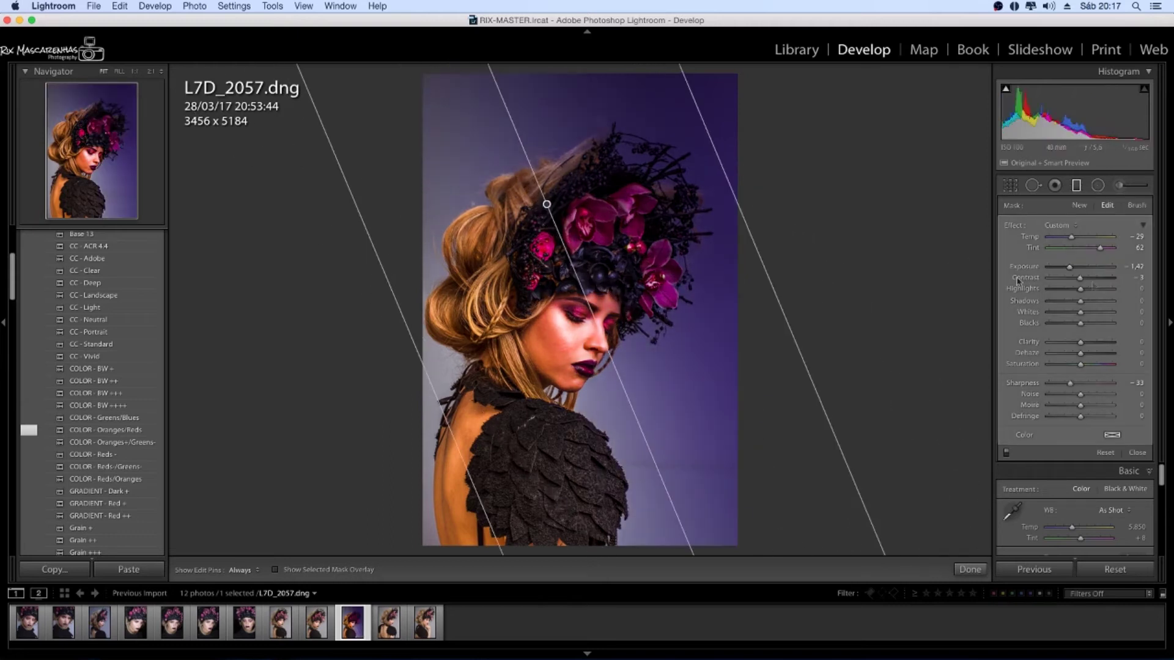
mouse_move(1099, 249)
mouse_down()
mouse_move(1053, 257)
mouse_move(1063, 238)
mouse_move(1085, 238)
mouse_move(1061, 269)
mouse_move(1072, 269)
mouse_up()
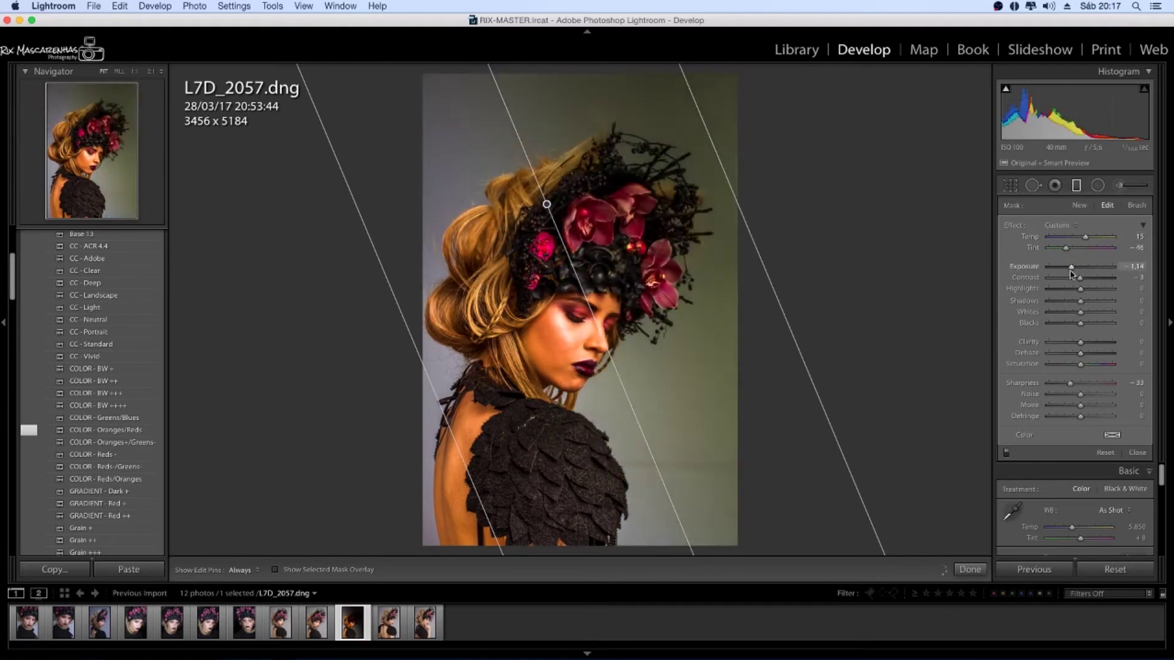
drag(1080, 364, 1049, 364)
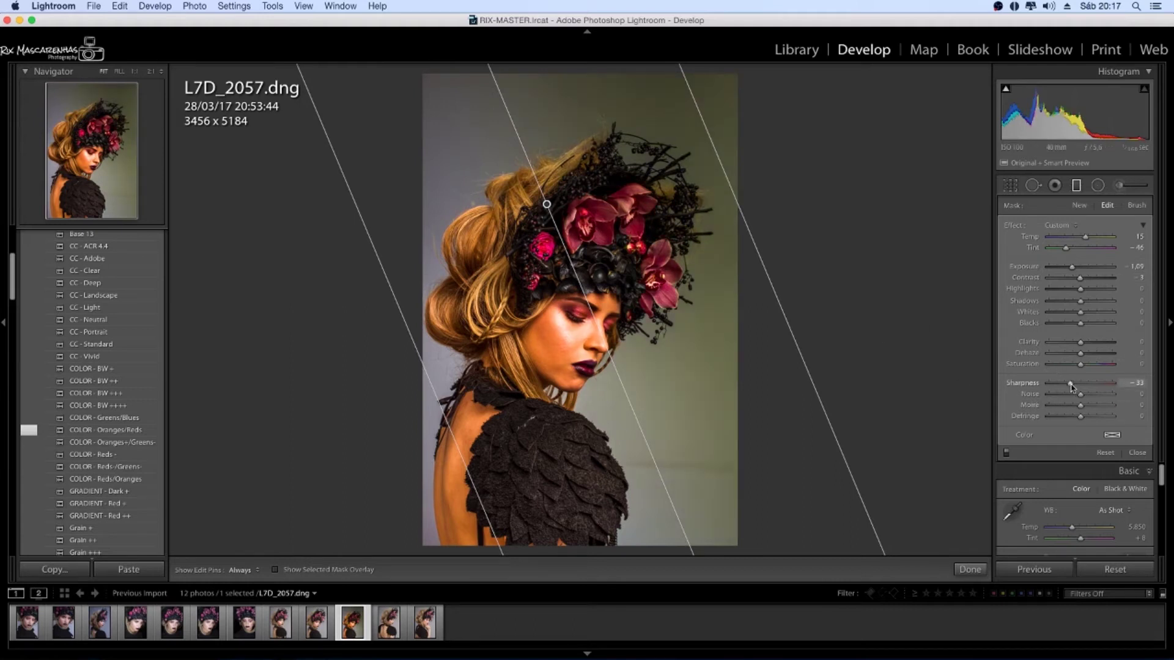
click(1006, 453)
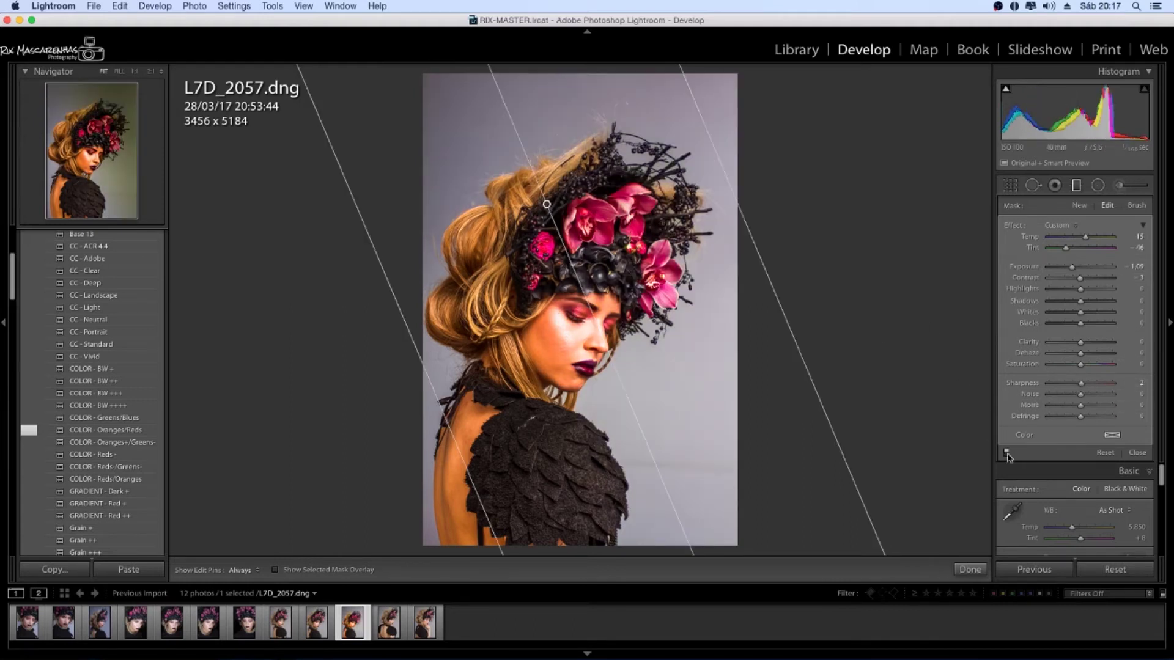
Brush-erase the graduated filter from the face and hair with an enlarged brush.
click(1006, 453)
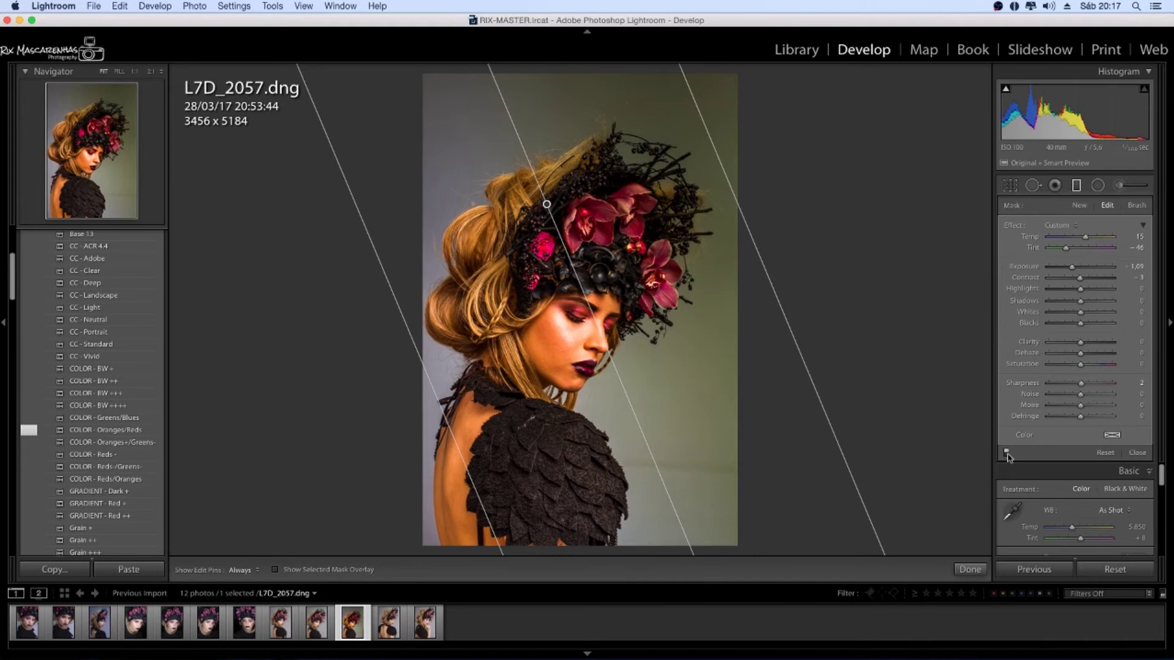
click(1137, 207)
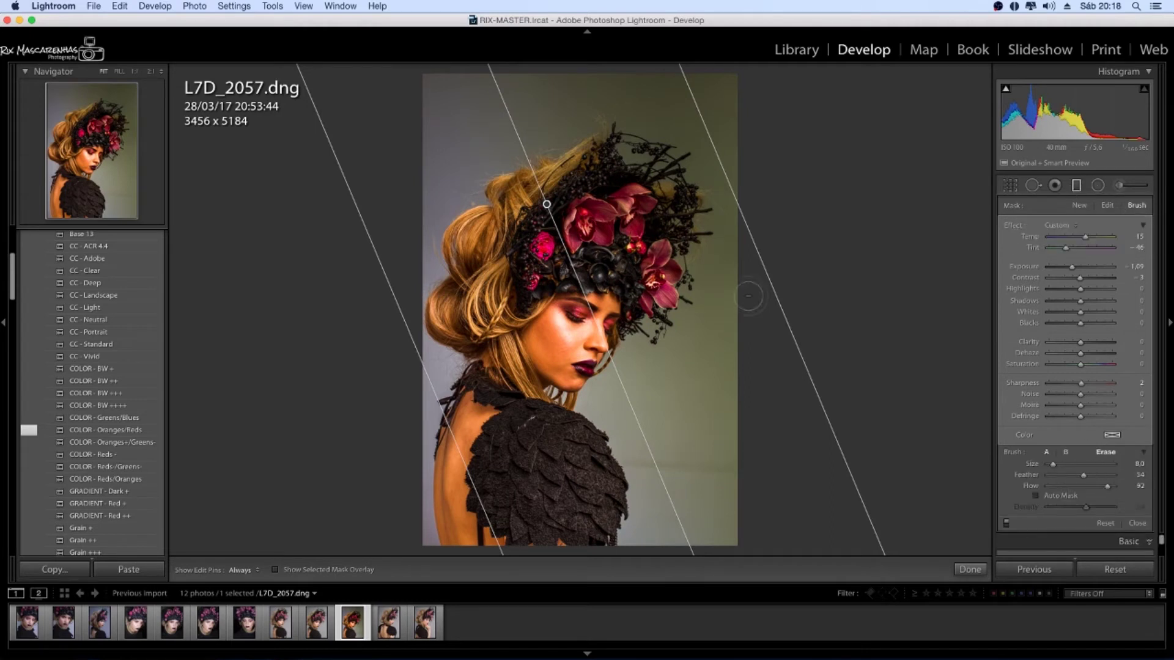
key(h)
key(bracketright)
mouse_move(554, 202)
mouse_down()
mouse_move(562, 287)
mouse_move(593, 300)
mouse_move(648, 244)
mouse_move(617, 187)
mouse_up()
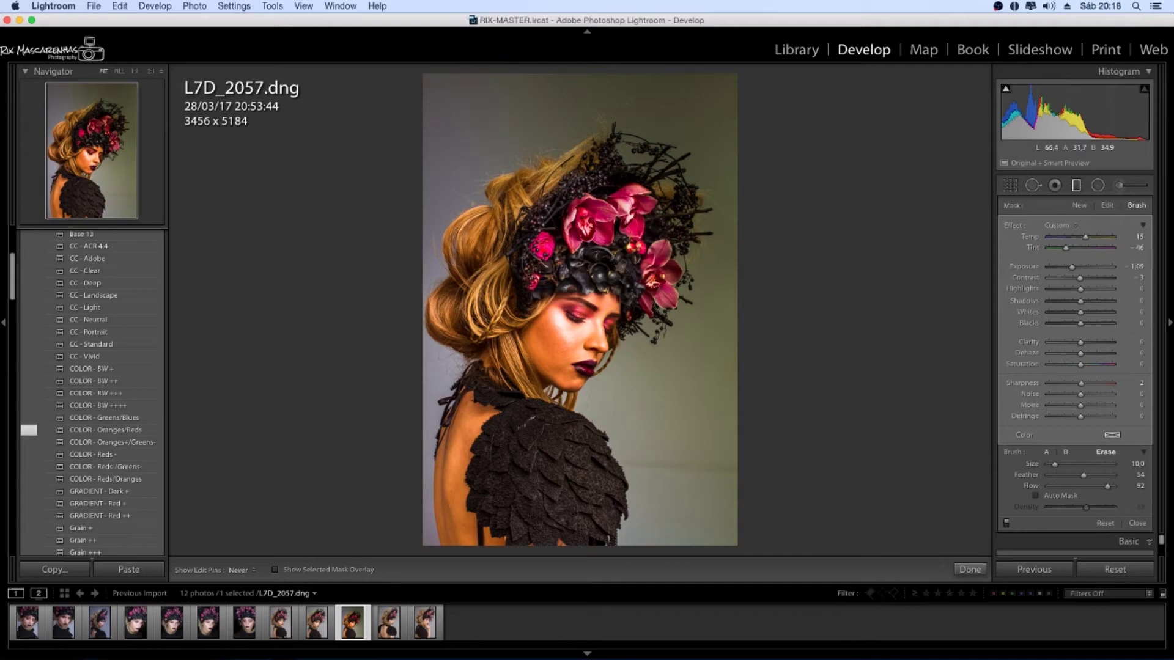
key(h)
key(h)
key(h)
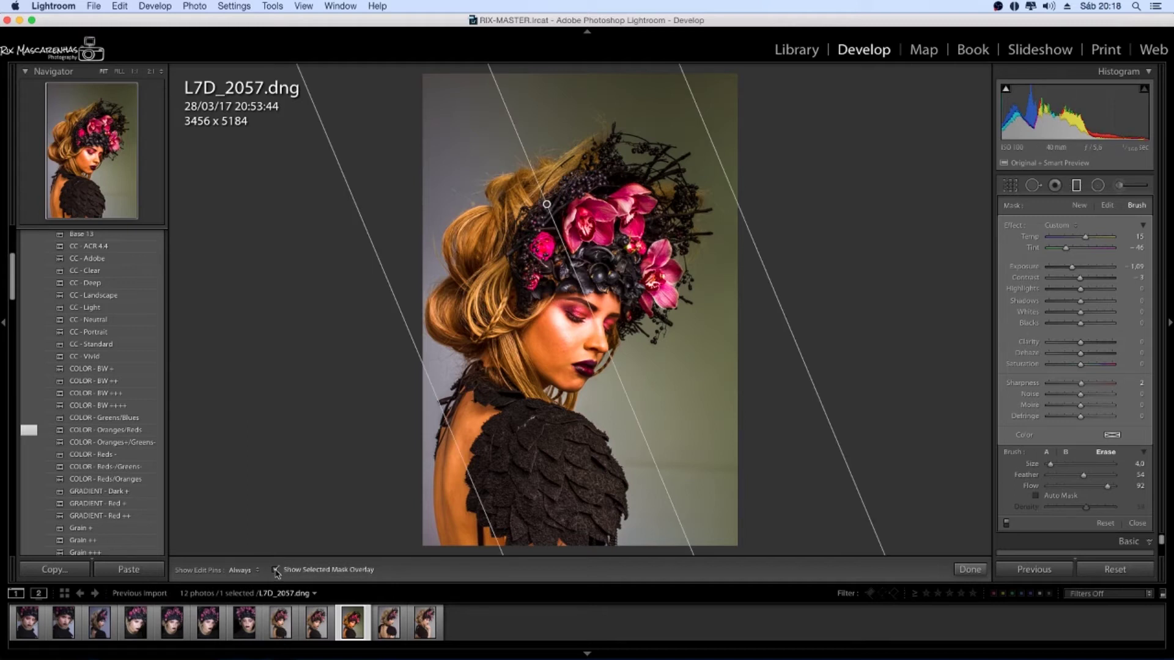
Check the filter mask as a red overlay, hide it, and finish the graduated filter.
click(276, 570)
key(h)
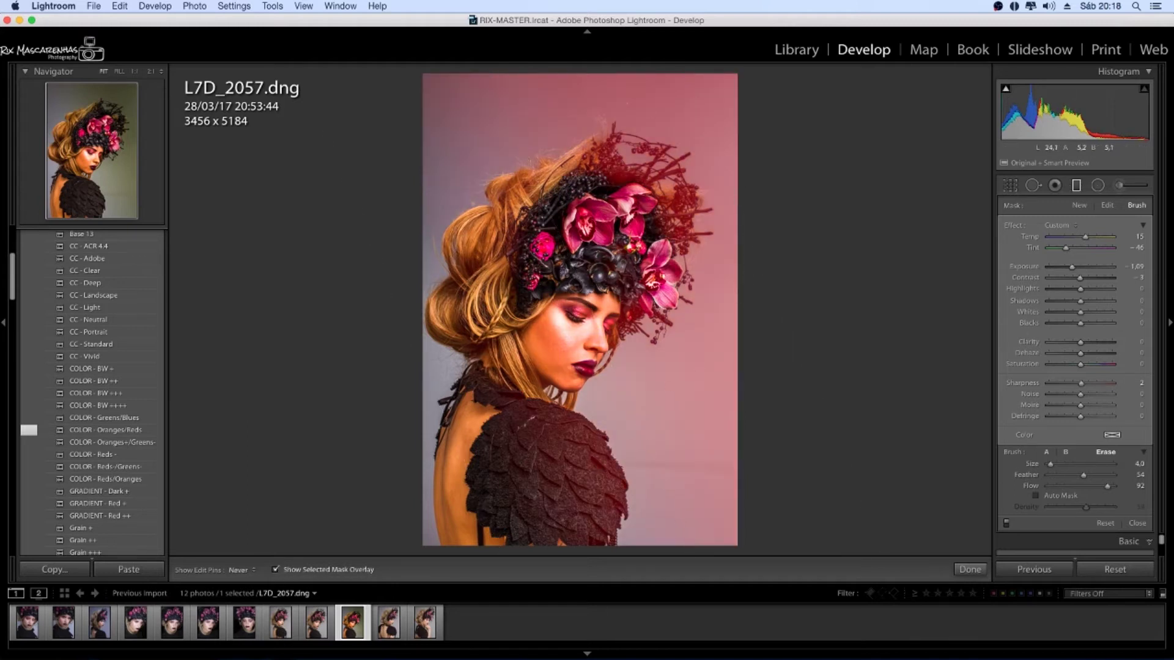
key(h)
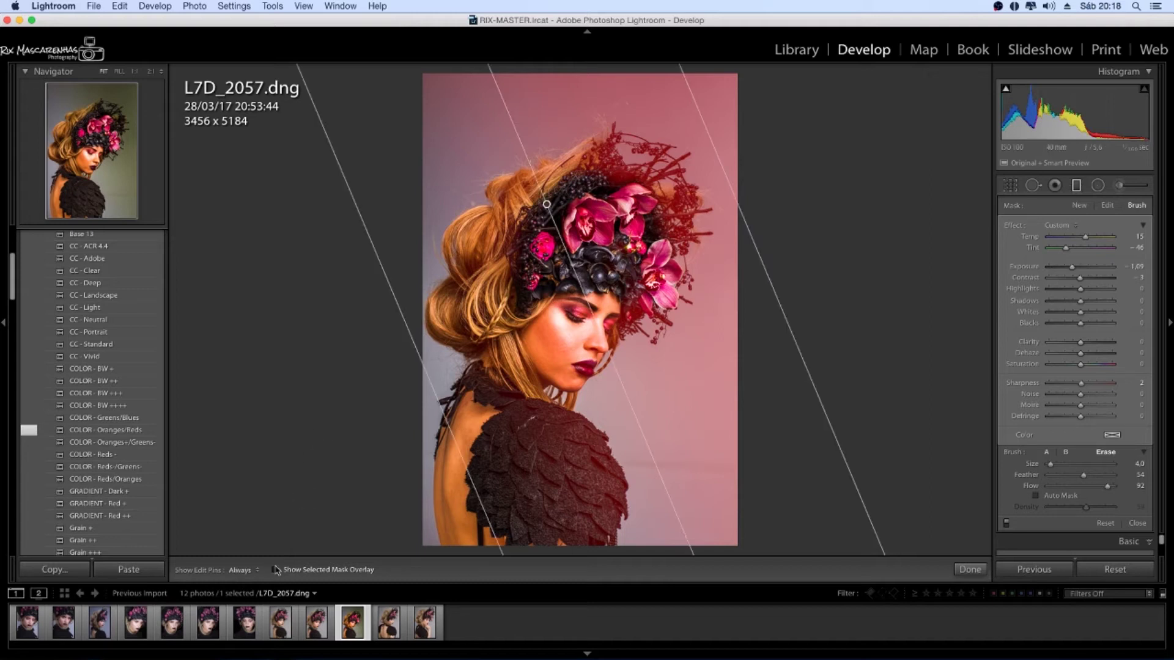
key(o)
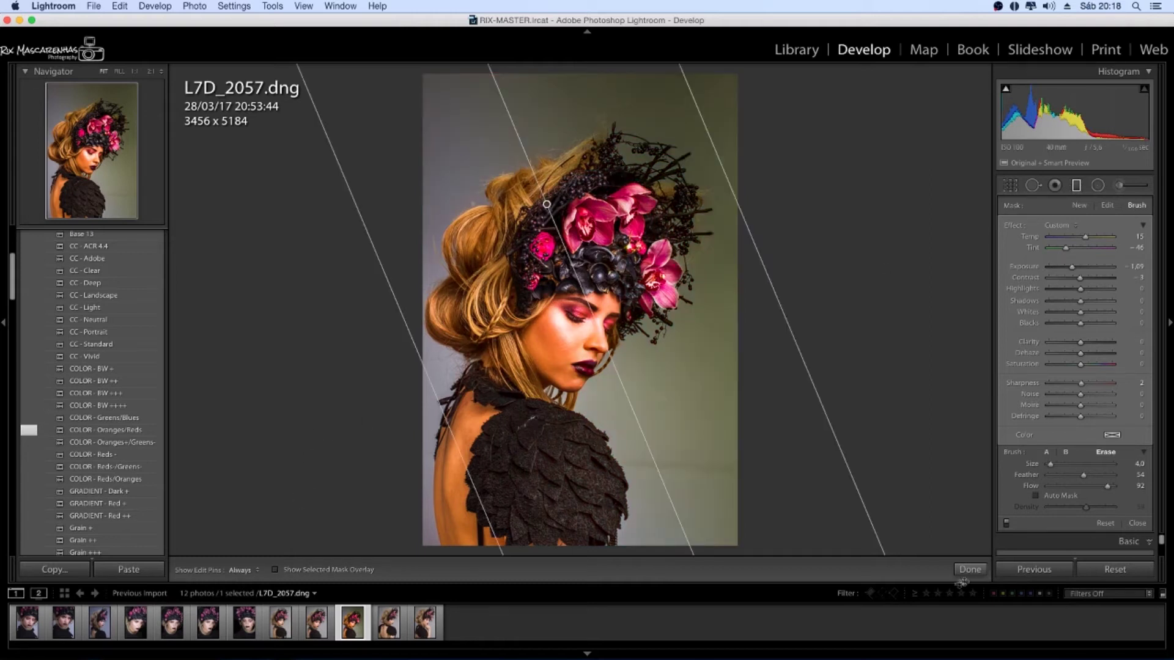
click(968, 570)
click(1098, 186)
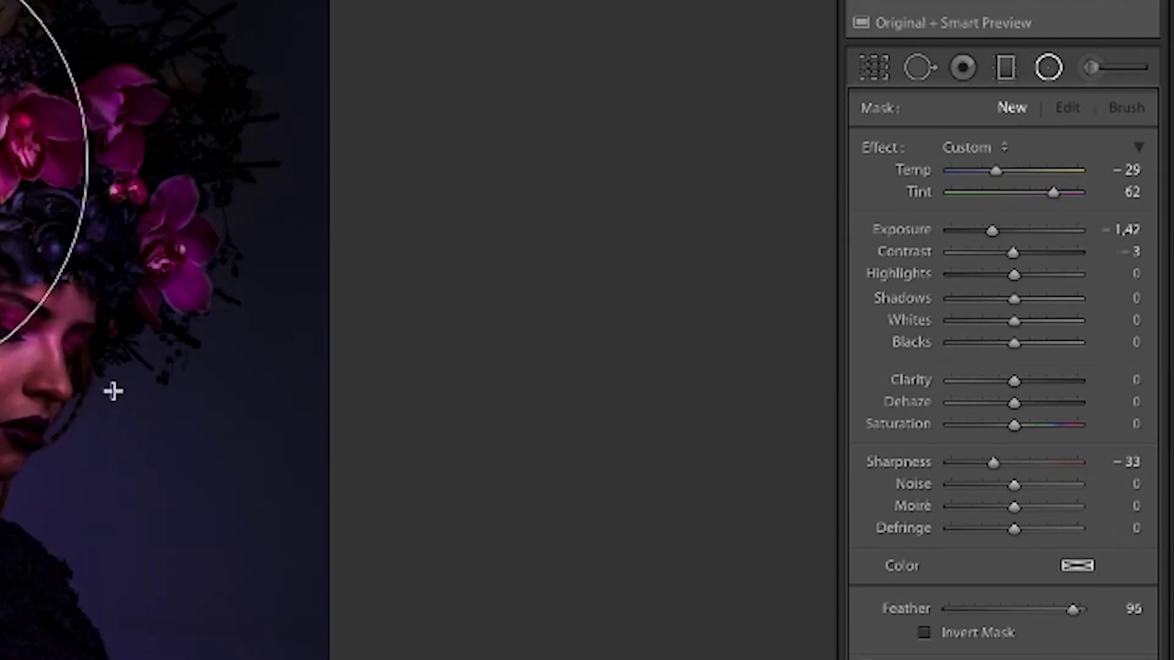
Draw a radial filter over the head and face, raise exposure to 0.70 and reset Temp to 0.
drag(112, 391, 120, 163)
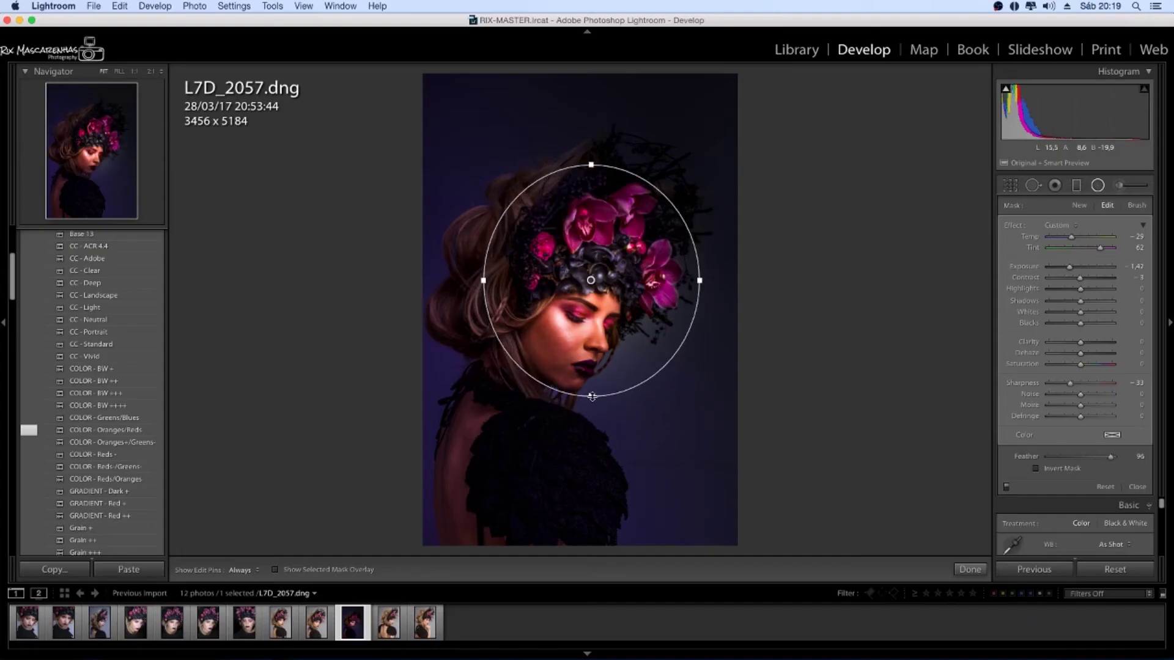
drag(592, 176, 591, 111)
drag(694, 280, 726, 280)
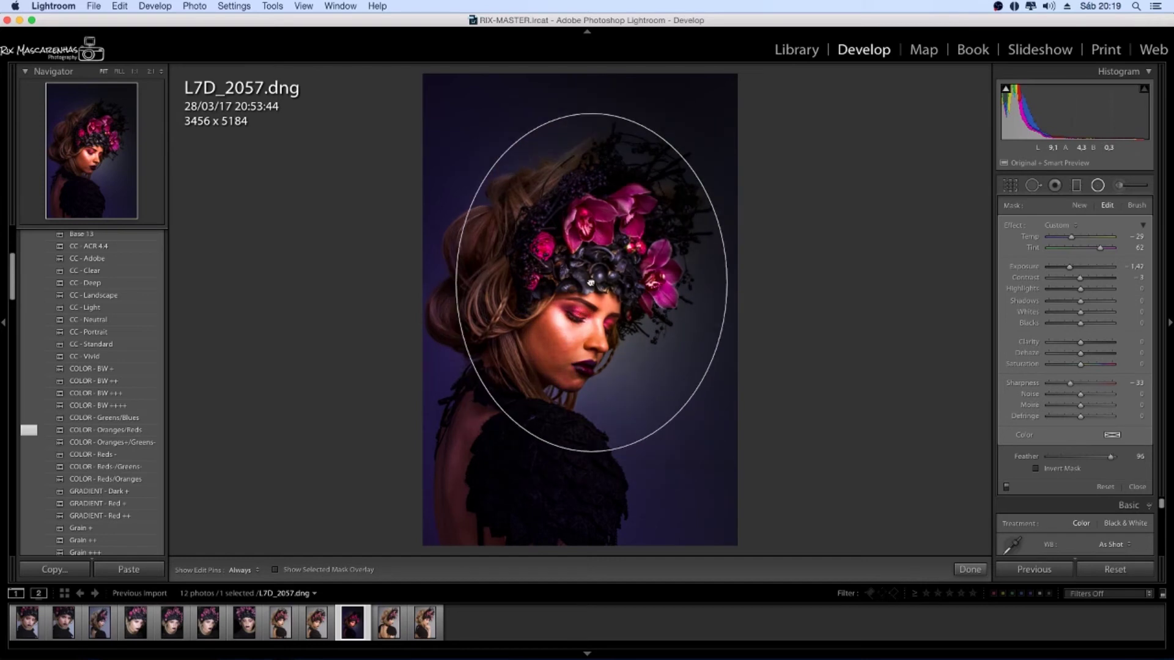
drag(1069, 267, 1080, 271)
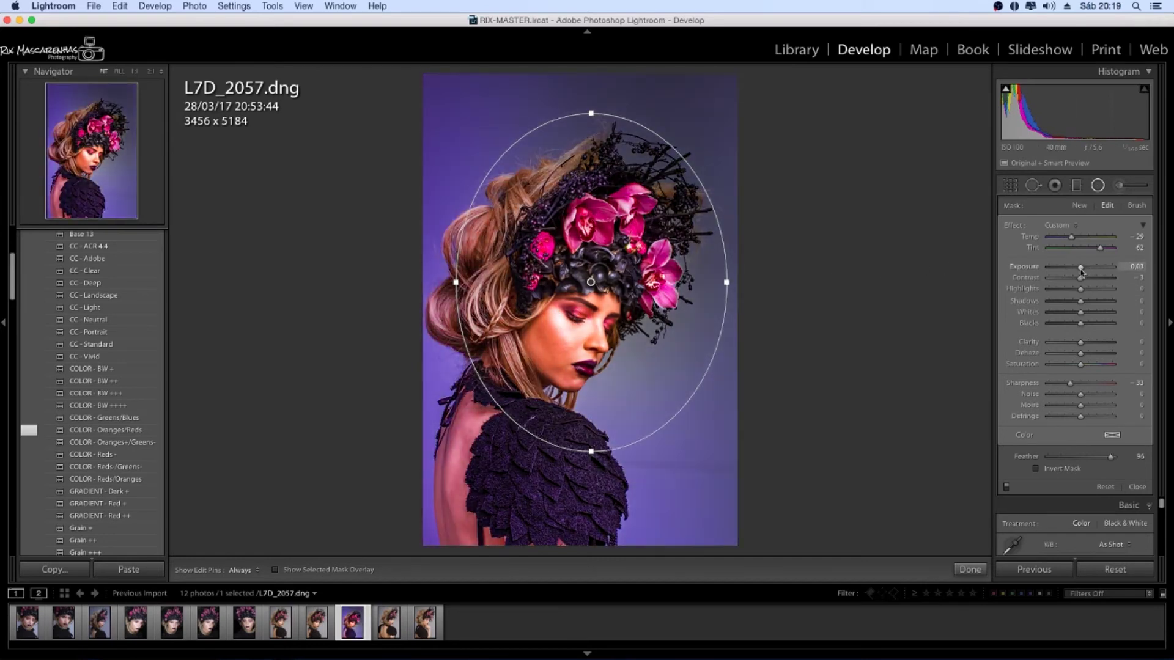
mouse_move(1053, 241)
mouse_down()
mouse_move(1077, 269)
mouse_move(1070, 237)
mouse_up()
click(1036, 469)
key(apostrophe)
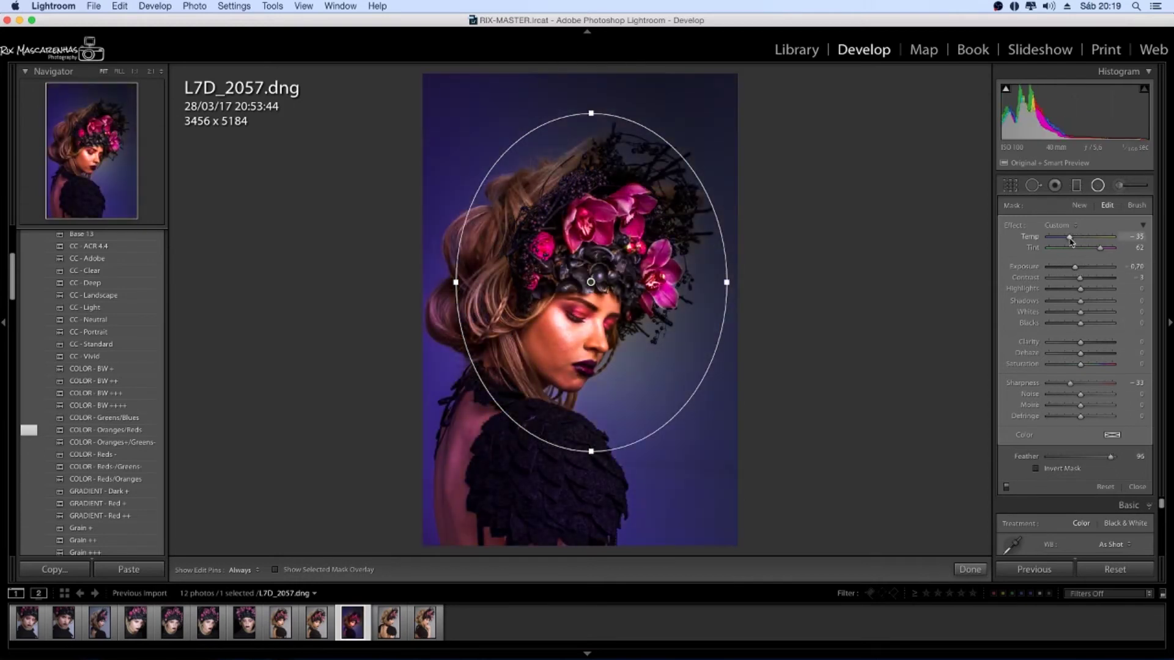
drag(591, 282, 580, 308)
drag(580, 140, 579, 120)
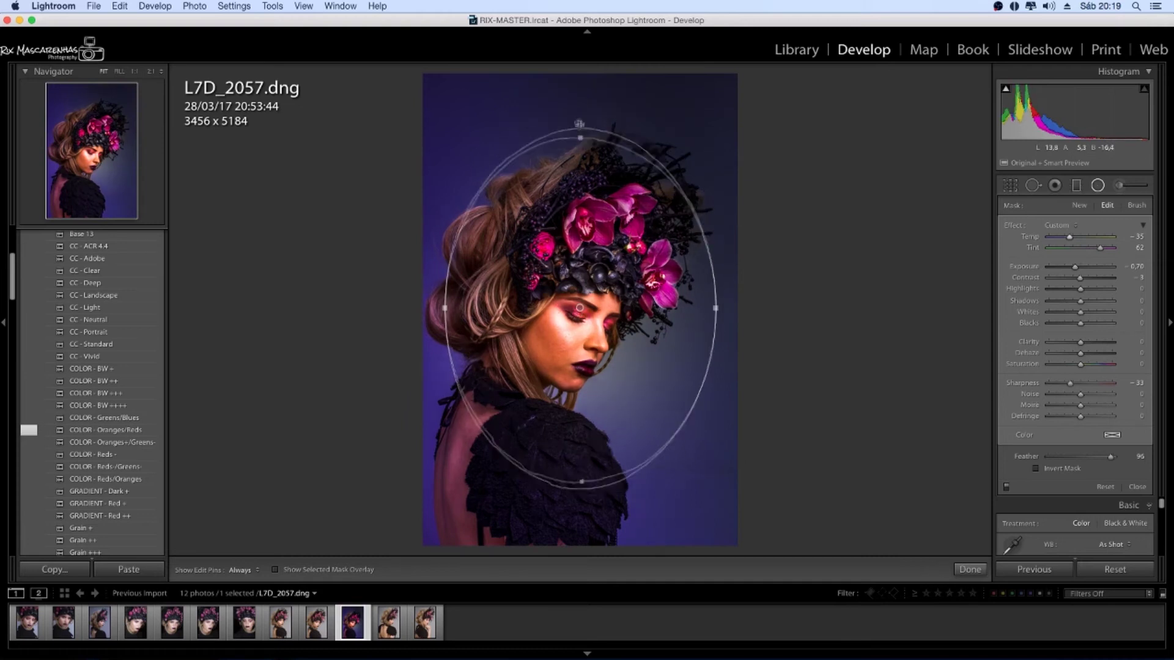
double_click(1031, 237)
click(1007, 487)
click(1007, 488)
Enlarge the radial ellipse into a near-circle extending past the photo's top edge, then close the filter.
drag(577, 307, 586, 314)
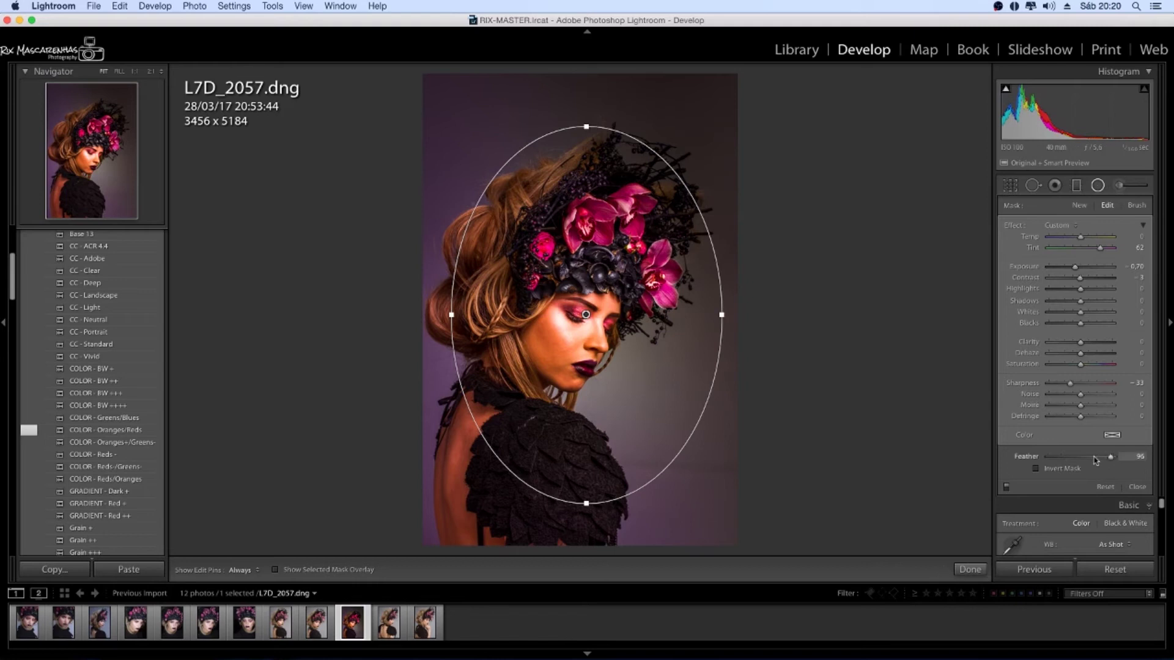
drag(1039, 459, 1025, 462)
drag(721, 314, 831, 314)
drag(586, 127, 575, 41)
drag(827, 288, 781, 289)
click(1006, 487)
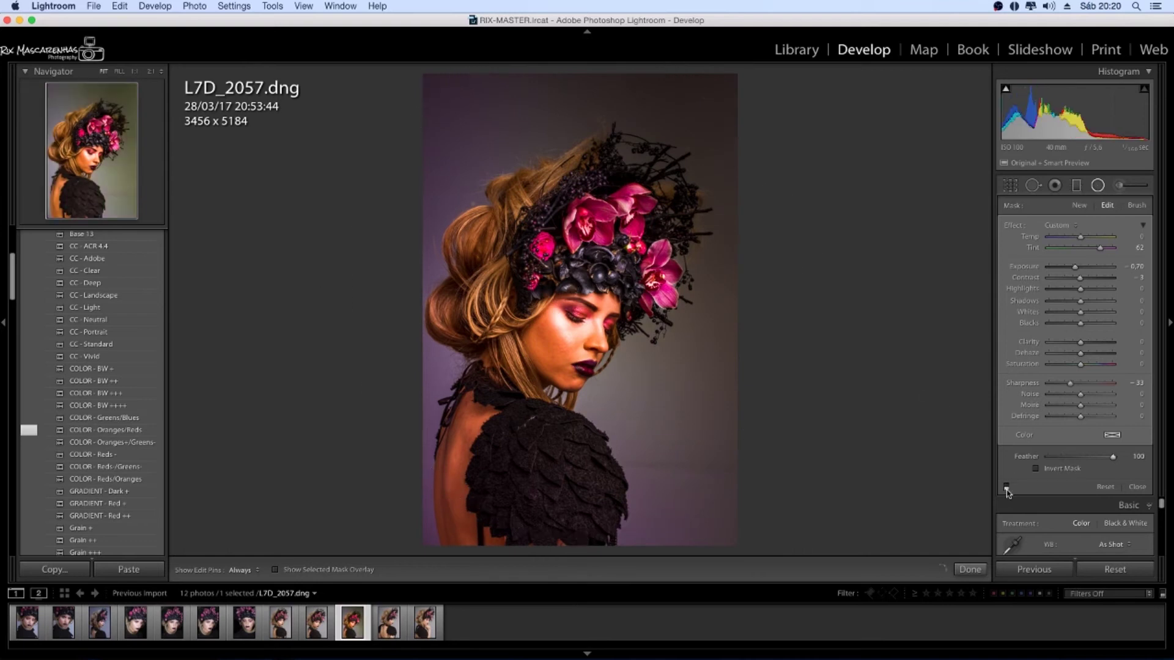
click(1006, 487)
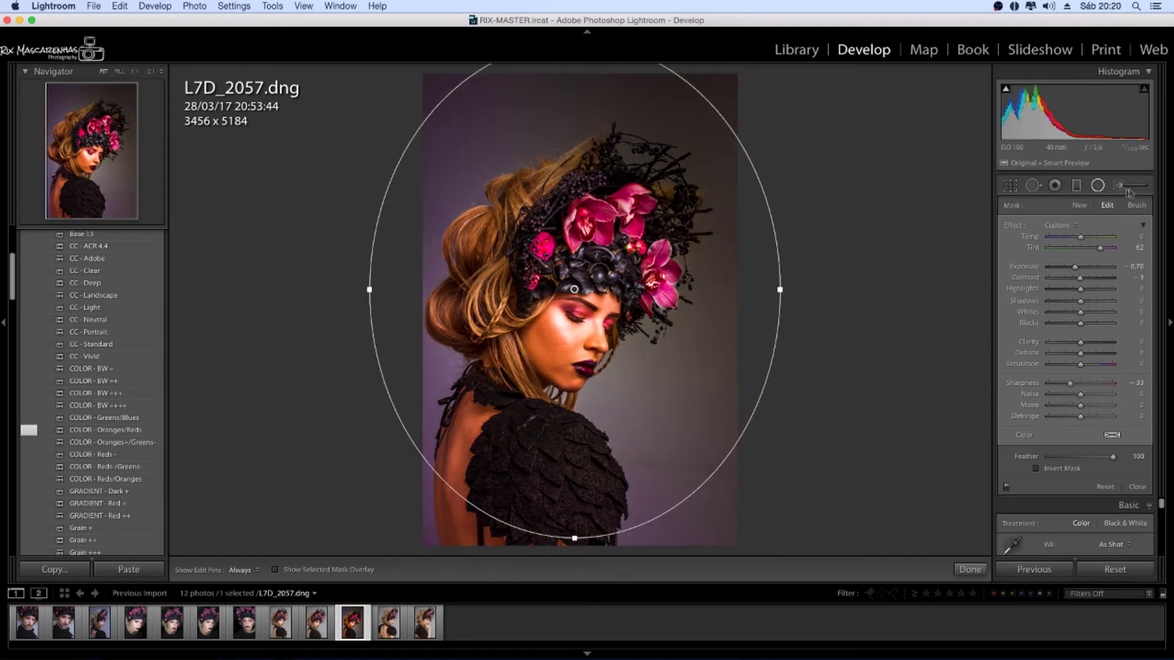
click(1137, 488)
key(z)
key(k)
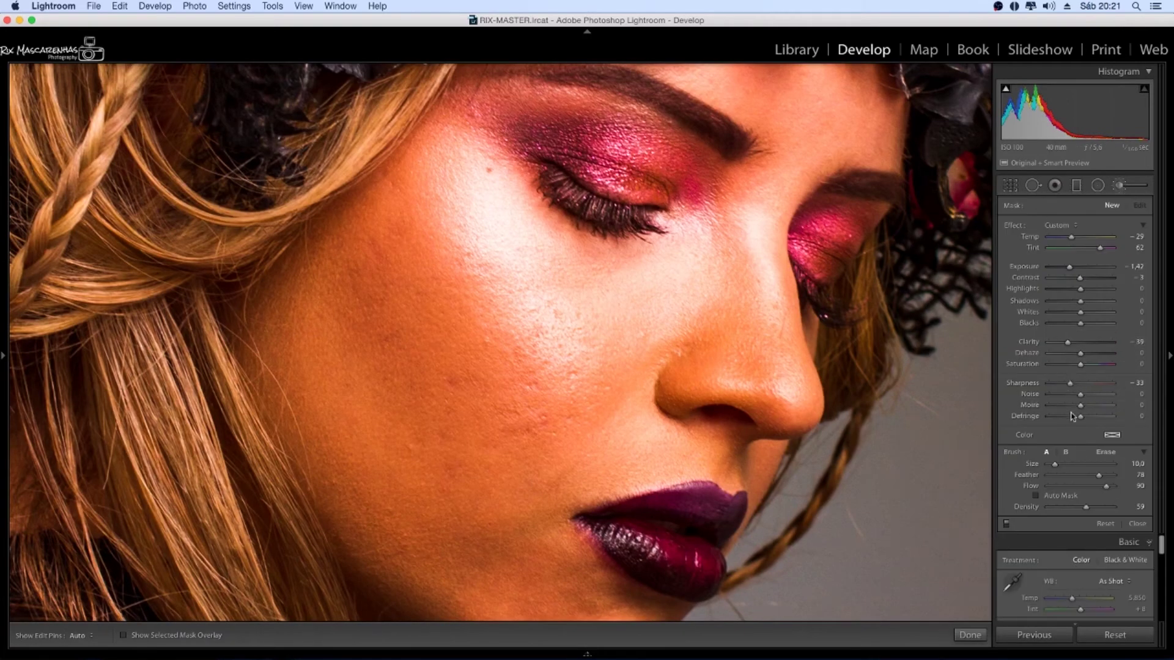
Paint a Clarity -54 brush along the cheek and jaw with Temp reset to 0.
drag(1068, 342, 1064, 341)
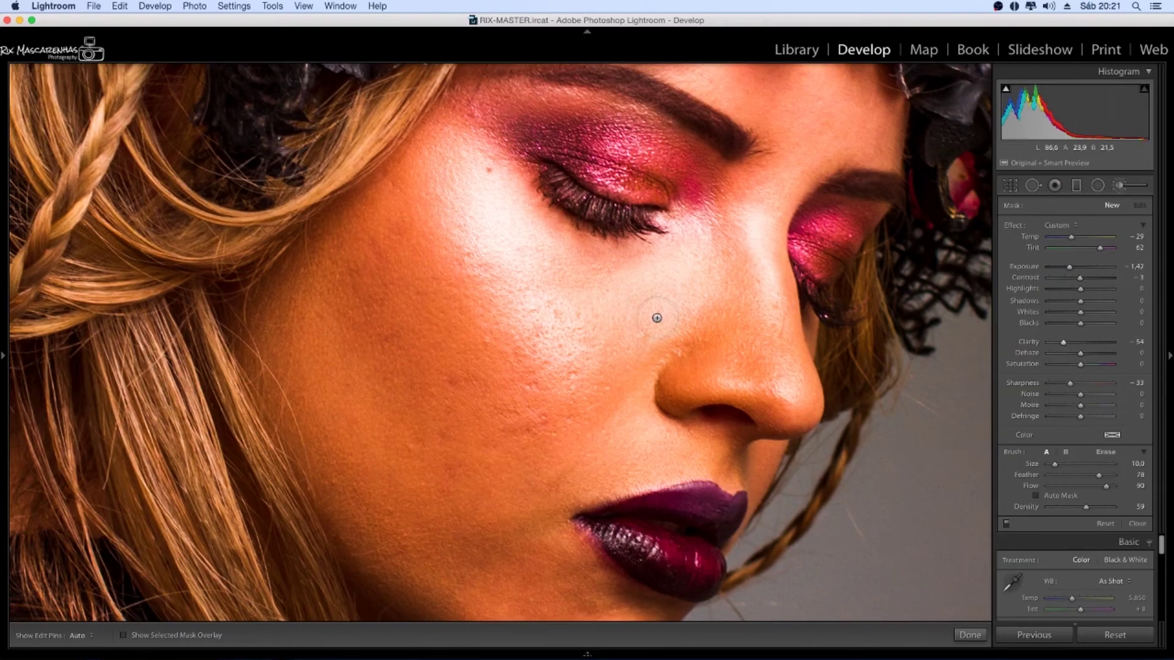
click(549, 362)
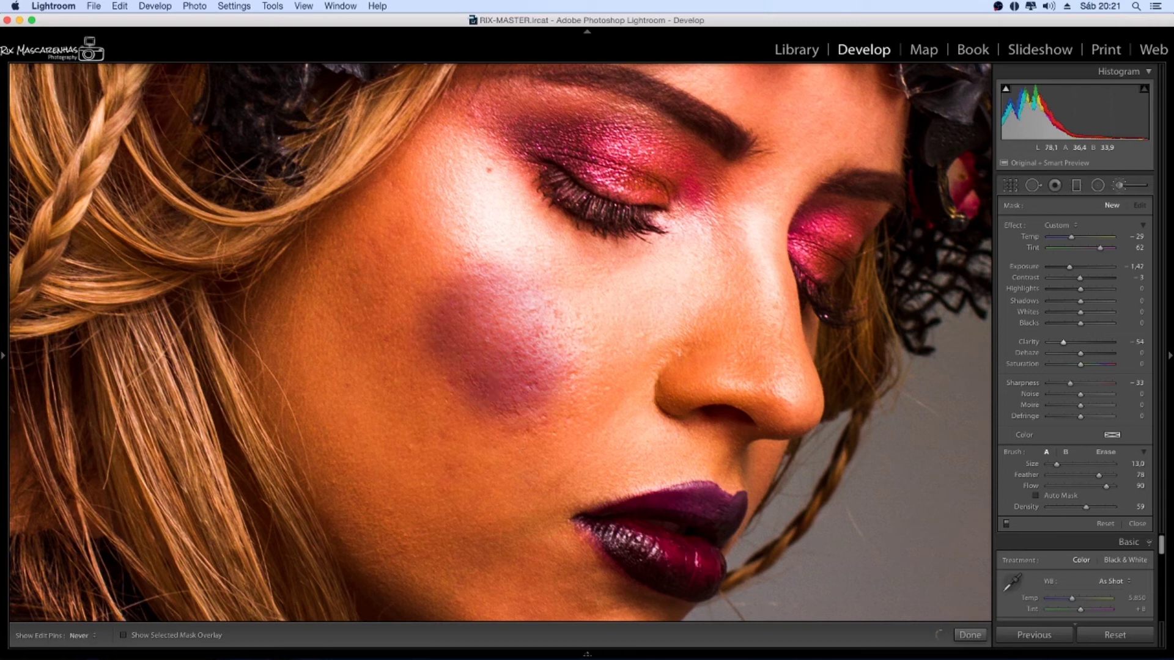
drag(392, 202, 483, 538)
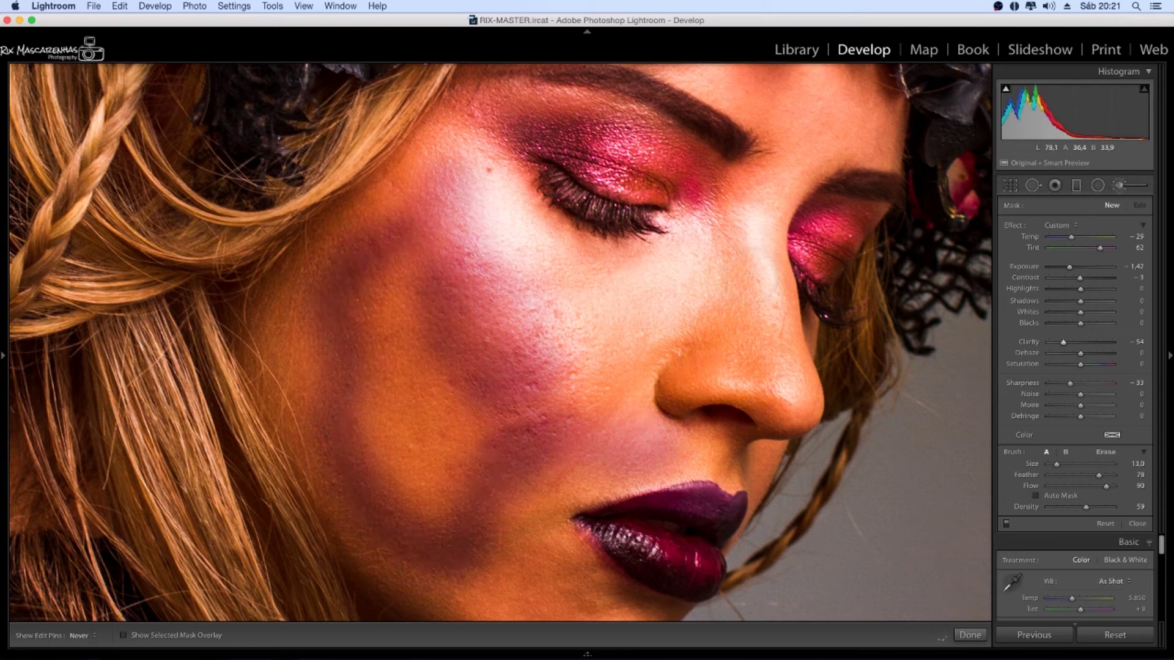
double_click(1031, 238)
click(123, 635)
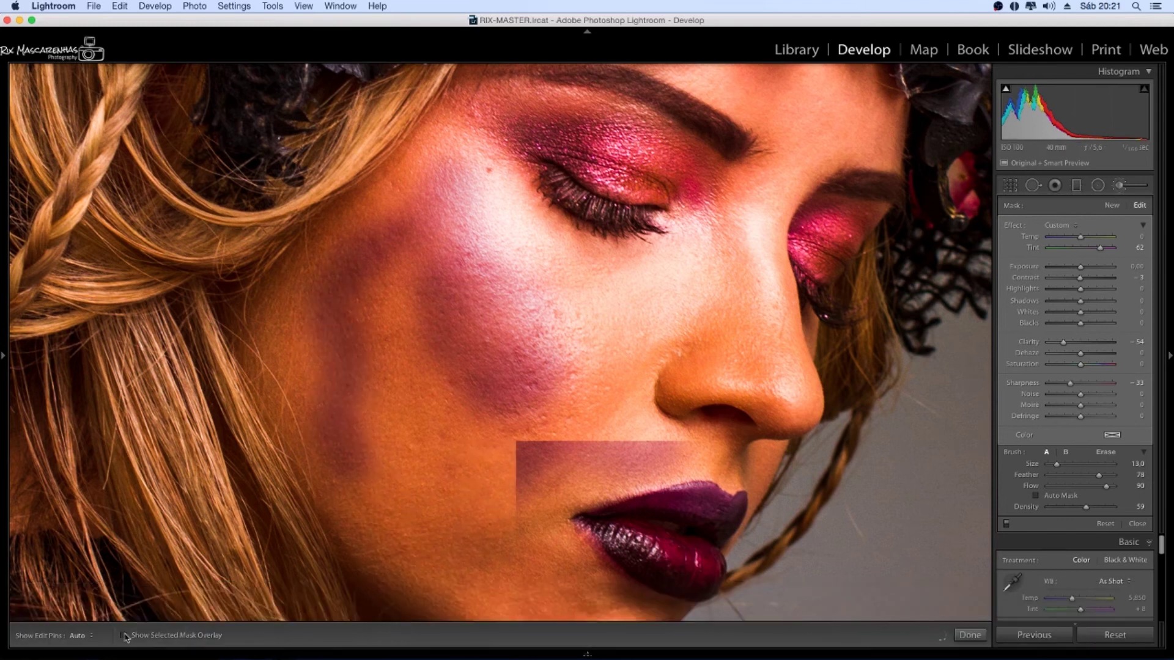
key(bracketleft)
key(bracketleft)
key(h)
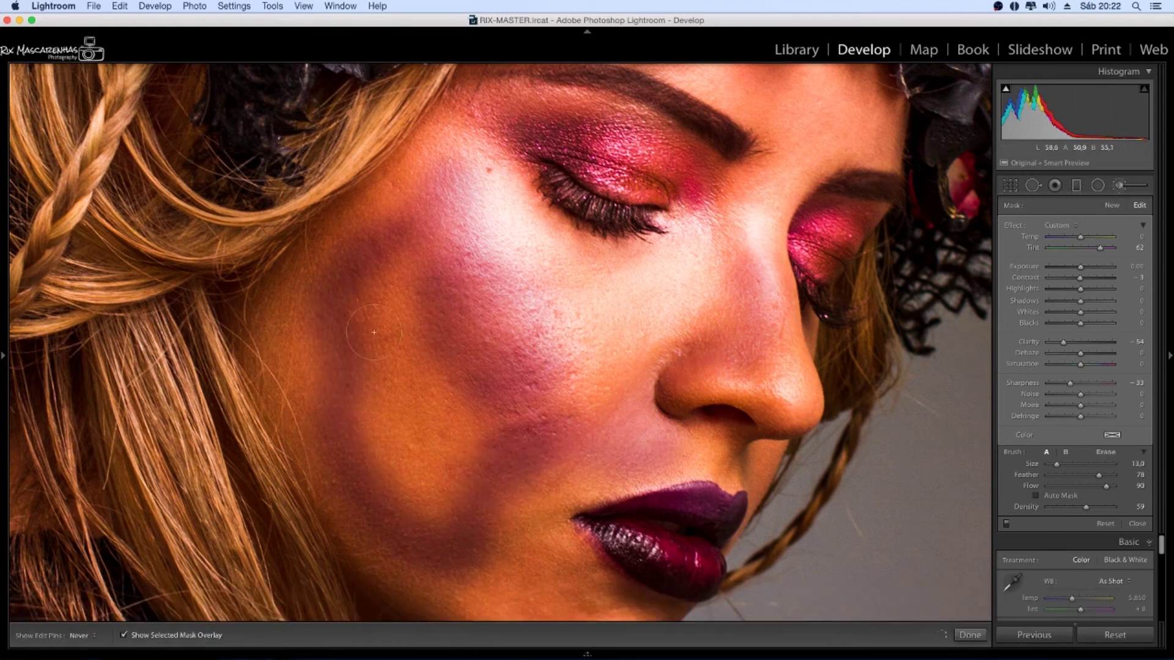
key(h)
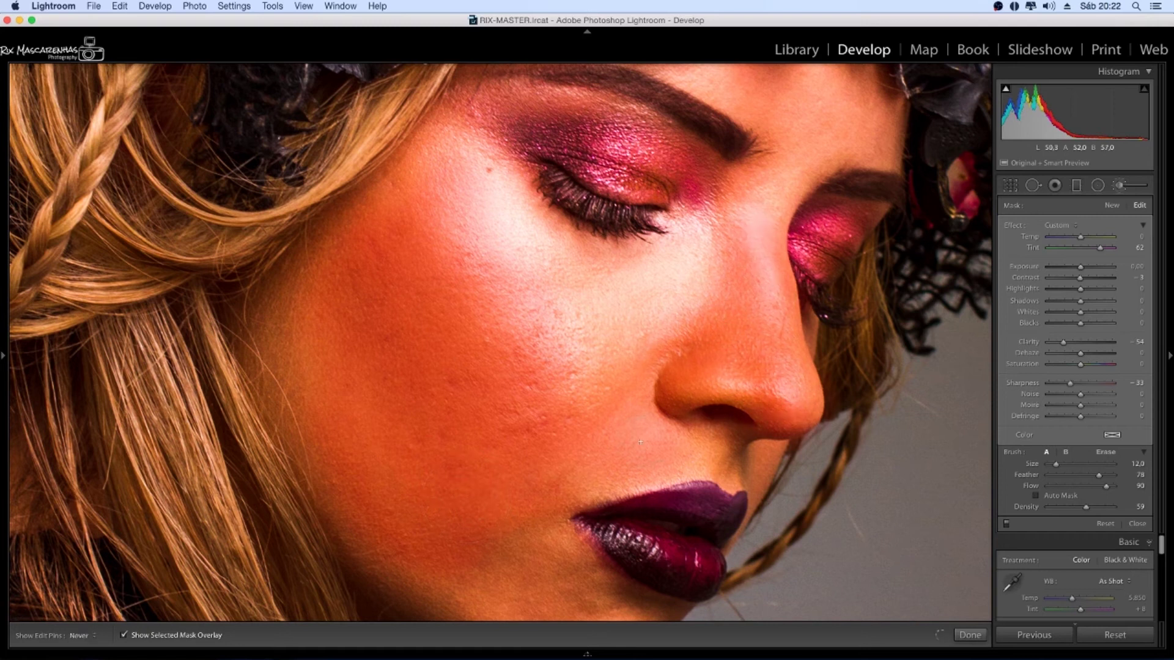
key(h)
click(3, 355)
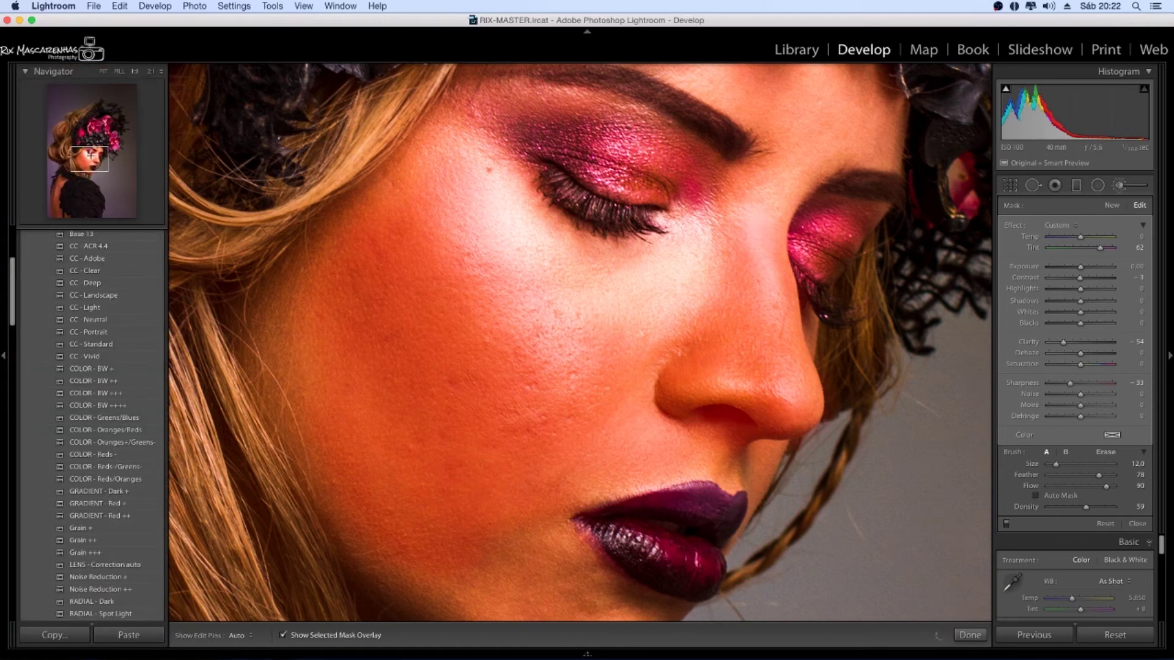
Paint the smoothing brush over the forehead and the cheek below the eye.
click(93, 149)
key(bracketleft)
key(h)
drag(731, 331, 714, 341)
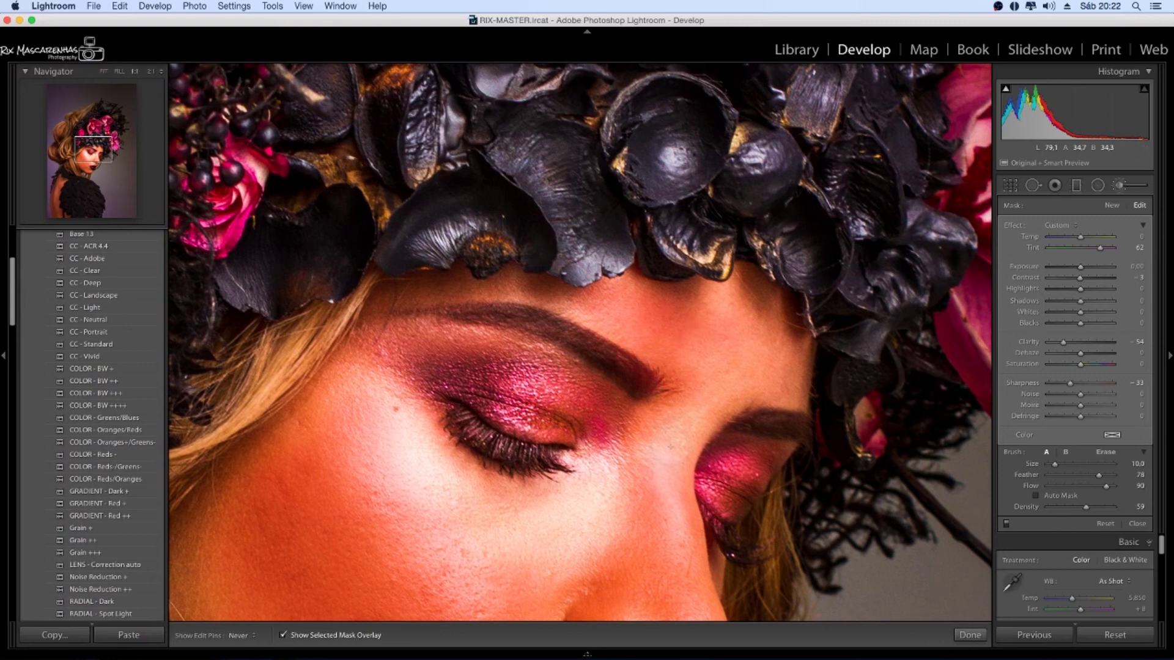
key(h)
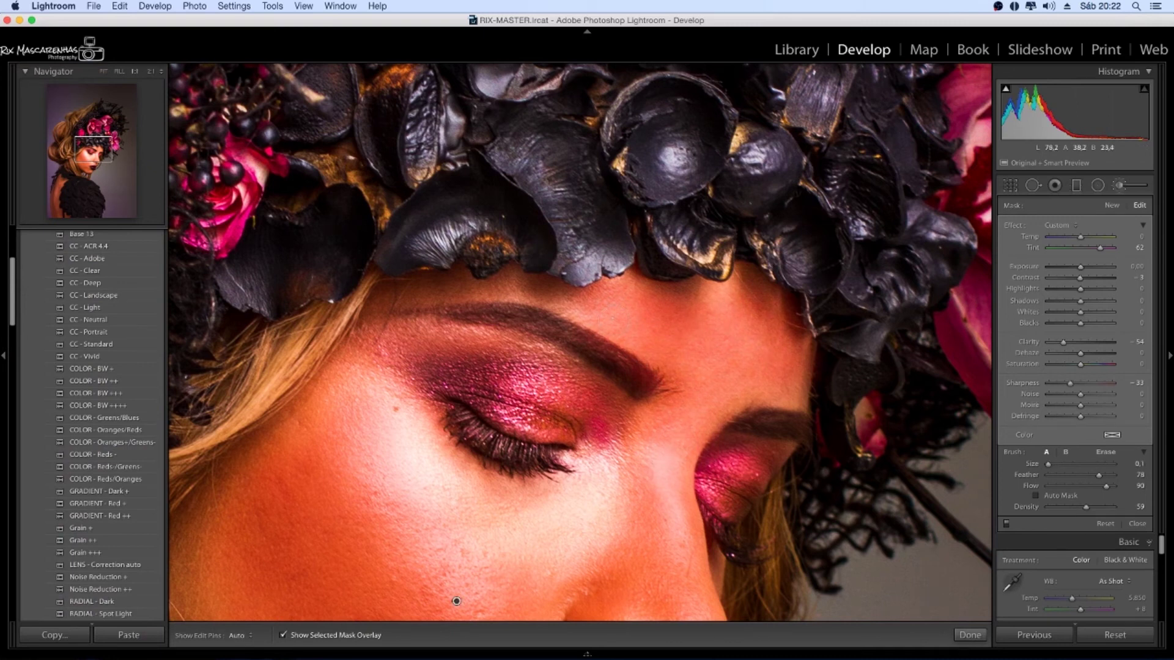
key(h)
key(h)
drag(603, 501, 370, 451)
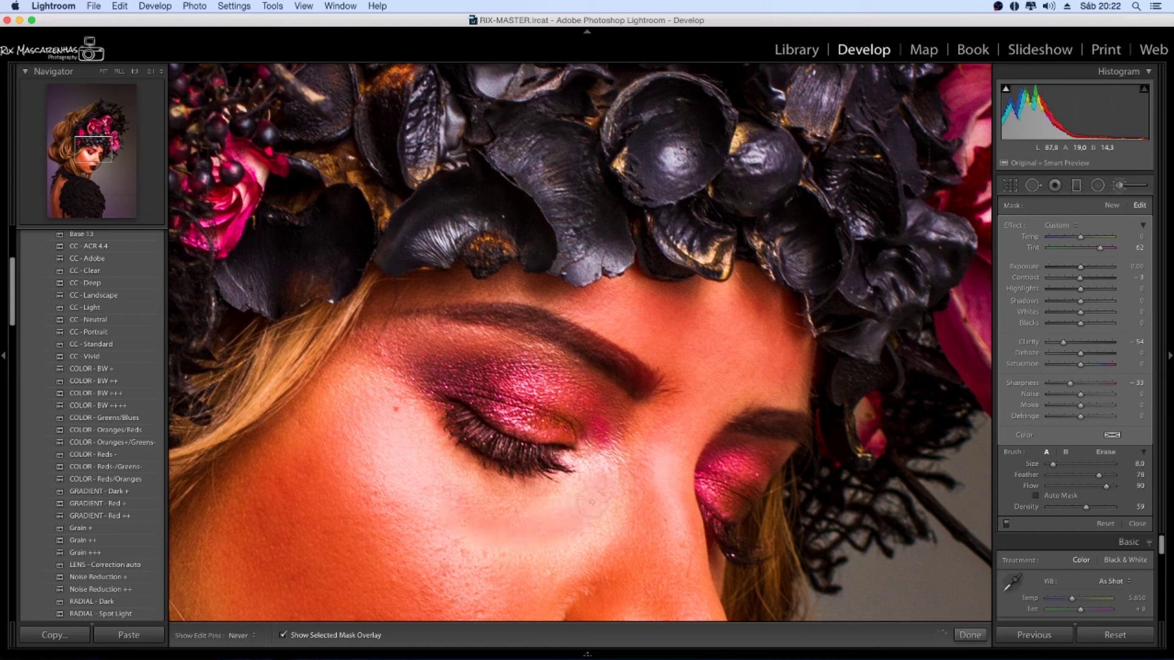
key(h)
scroll(606, 446, down, 5)
key(h)
Hide the mask overlay and strengthen the brush to Clarity -100 and Sharpness -67.
scroll(627, 421, up, 5)
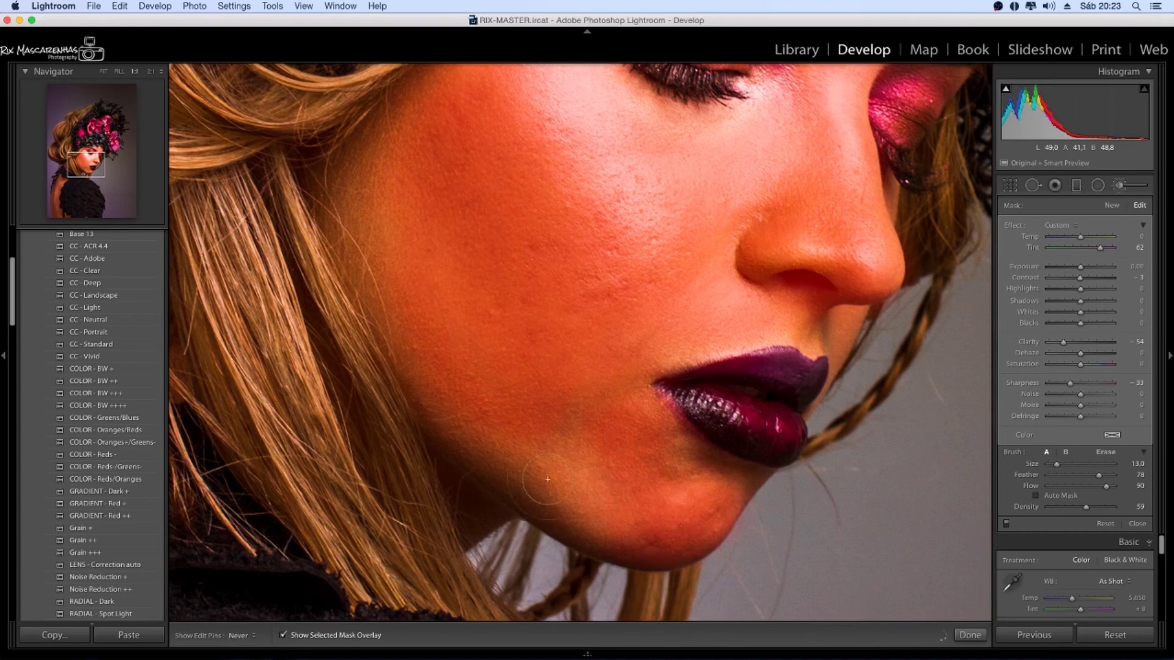
key(h)
scroll(814, 336, down, 11)
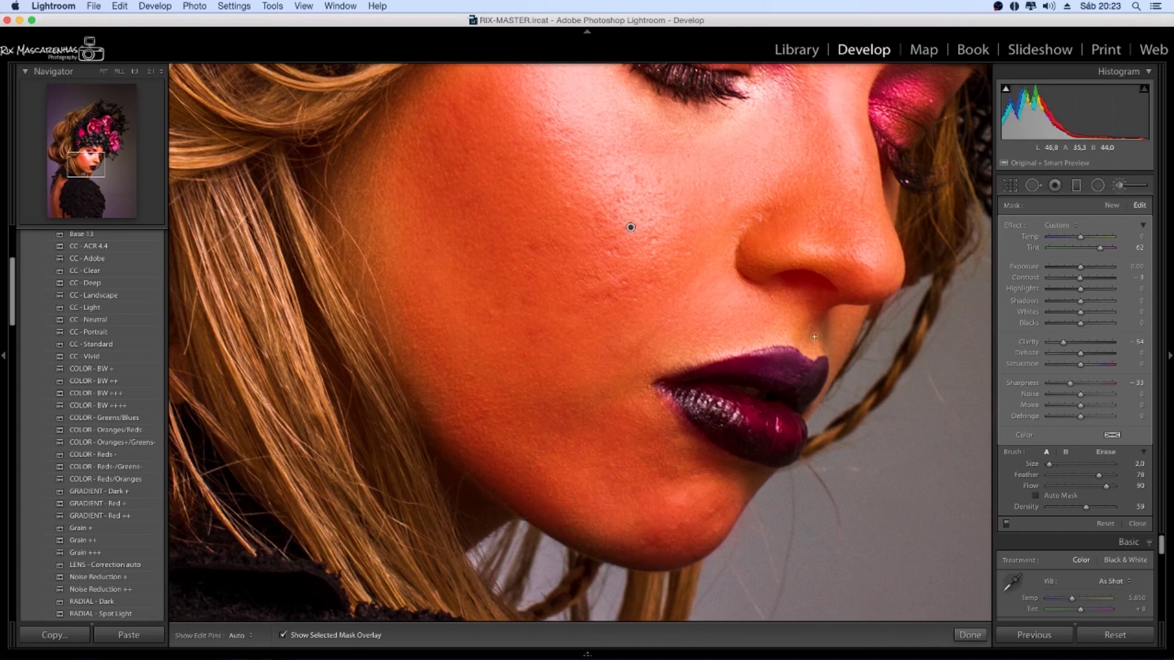
key(h)
scroll(844, 334, up, 3)
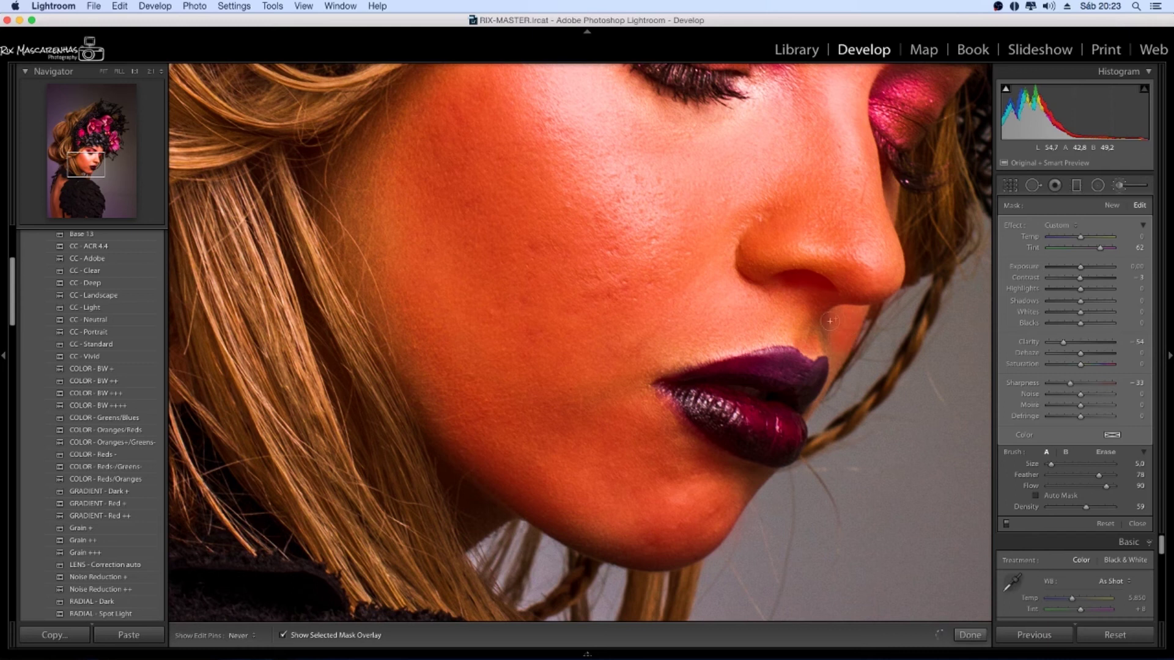
key(o)
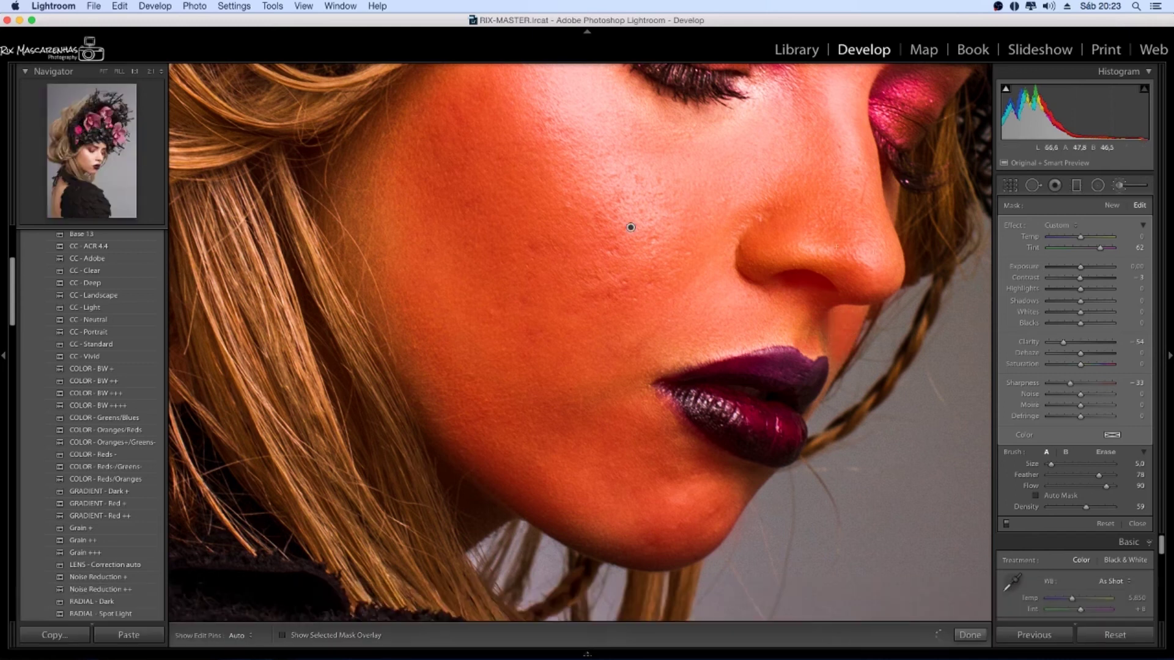
mouse_move(1063, 342)
mouse_down()
mouse_move(1121, 342)
mouse_move(1048, 342)
mouse_up()
mouse_move(1070, 383)
mouse_down()
mouse_move(1113, 383)
mouse_move(1060, 384)
mouse_up()
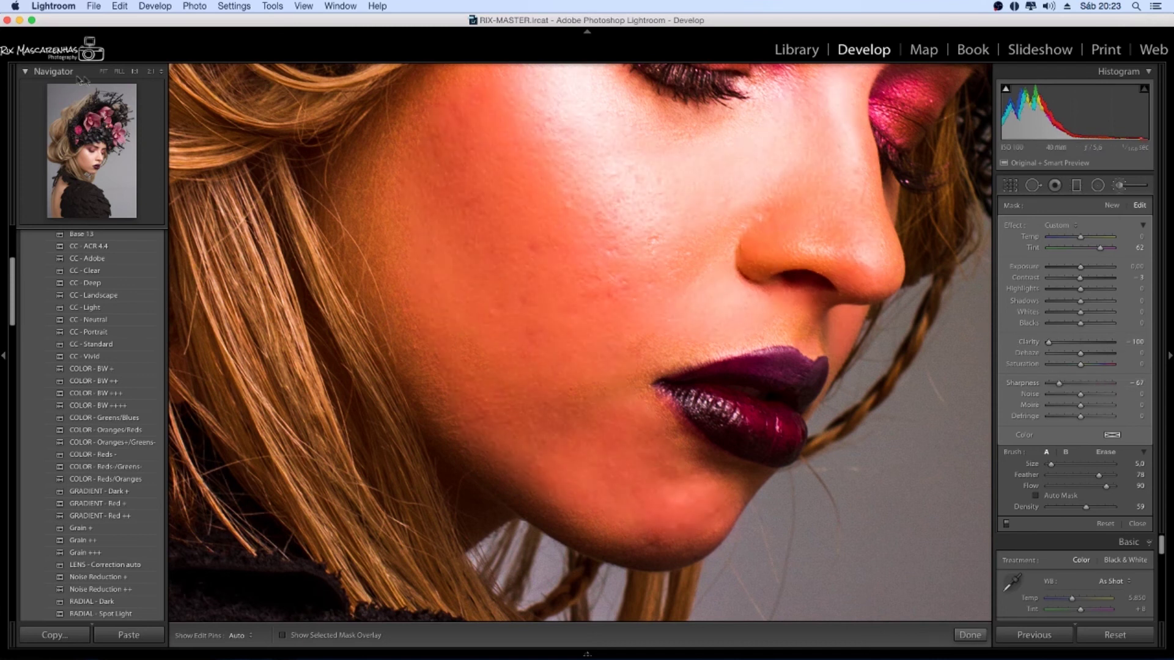
key(z)
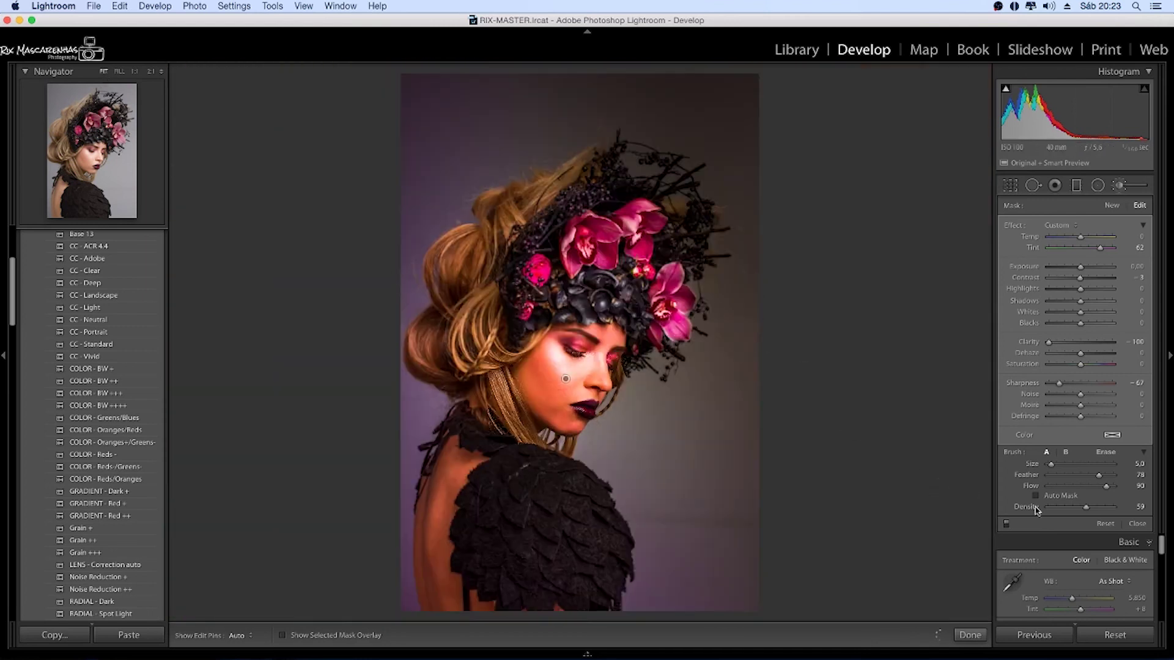
Toggle the skin-smoothing brush adjustments off and on to compare, then close the Adjustment Brush.
click(1007, 524)
click(1006, 524)
click(971, 636)
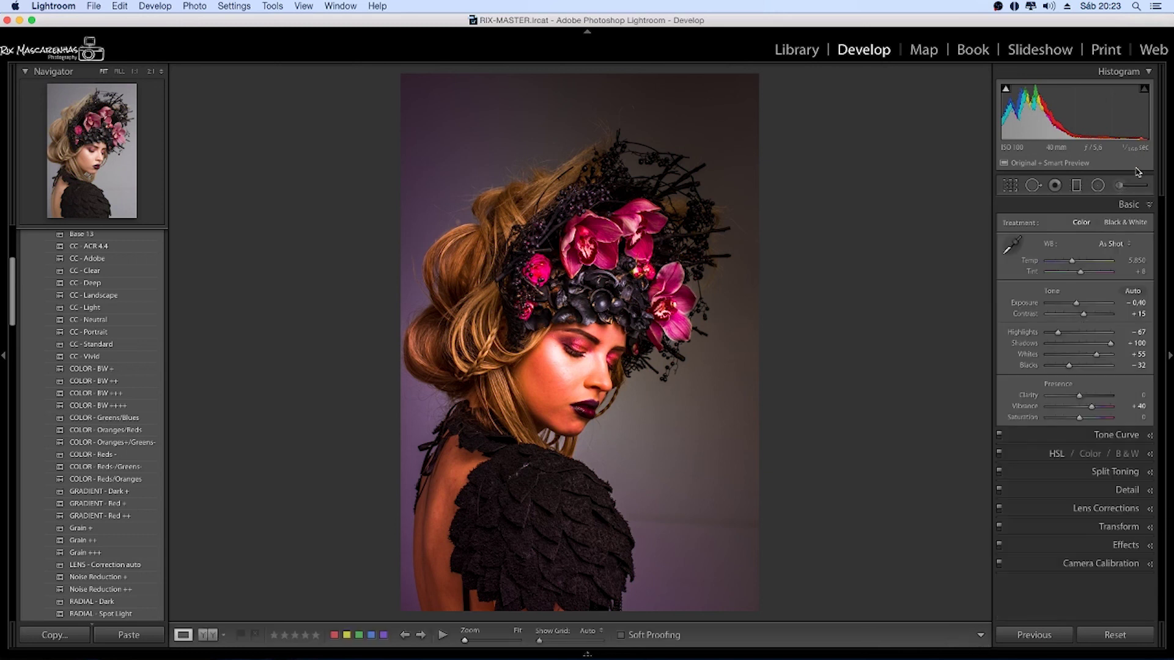
Lower Exposure from −0.40 to −0.75 and show the Before/After comparison with Y.
drag(1077, 303, 1076, 307)
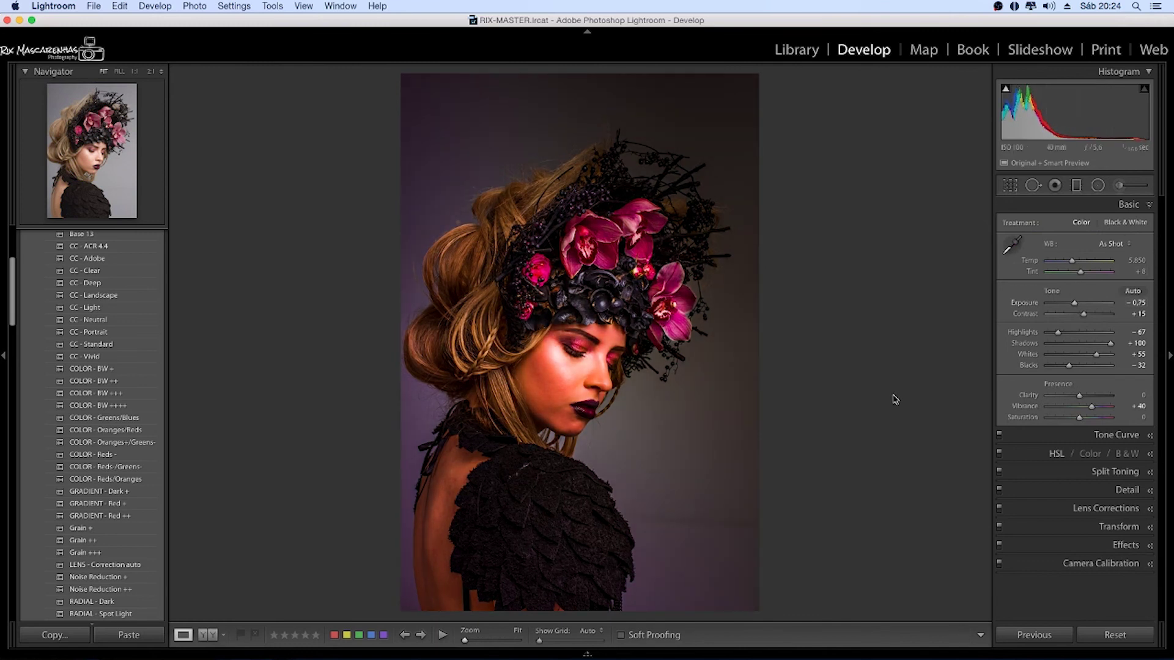
key(y)
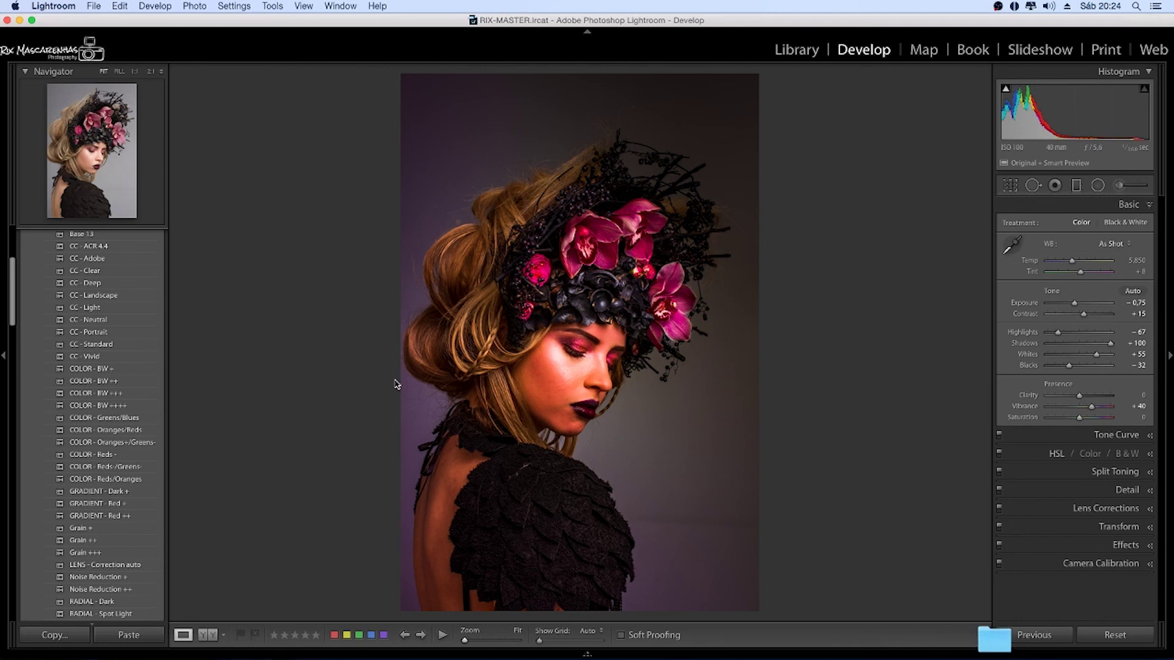